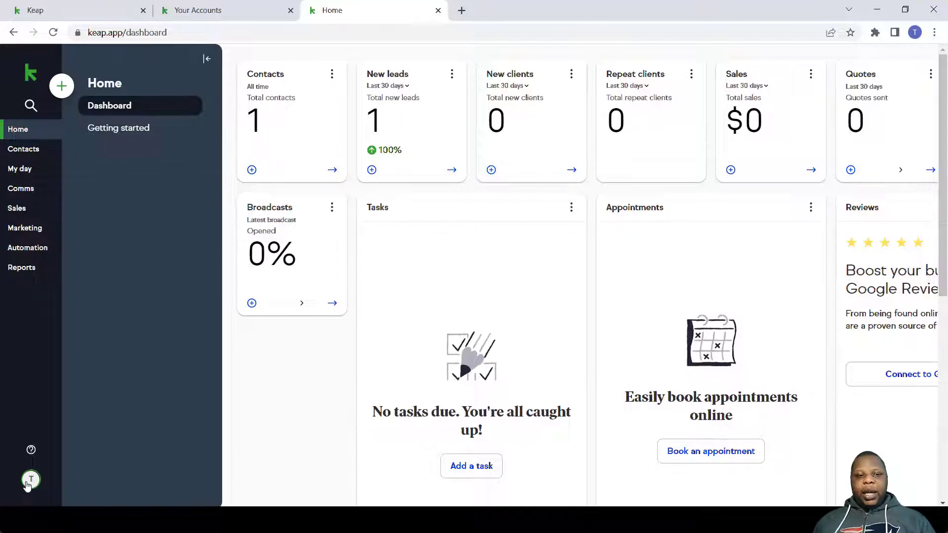
- Check in Settings > Integrations that Google Calendar and Zoom are connected
{"action": "left_click", "coordinate": [27, 486]}
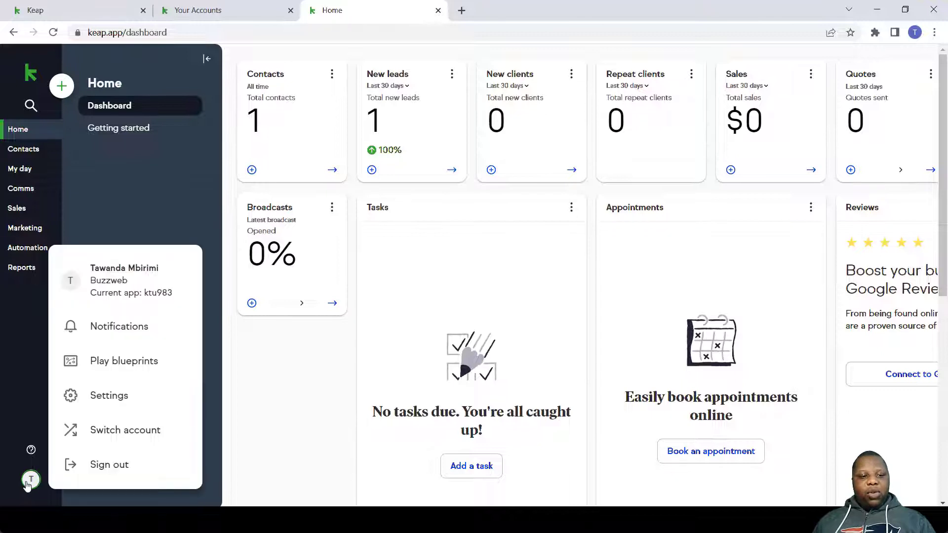
{"action": "left_click", "coordinate": [121, 397]}
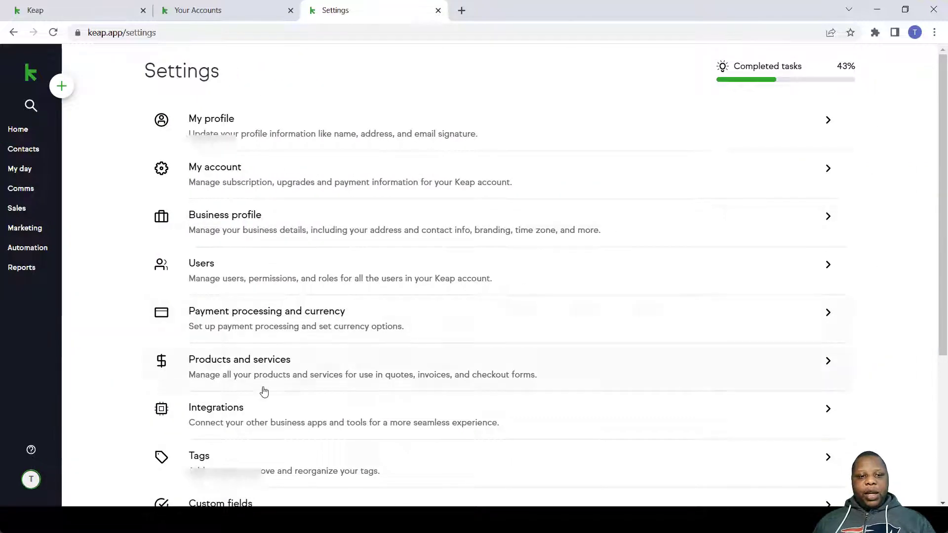
{"action": "left_click", "coordinate": [263, 410]}
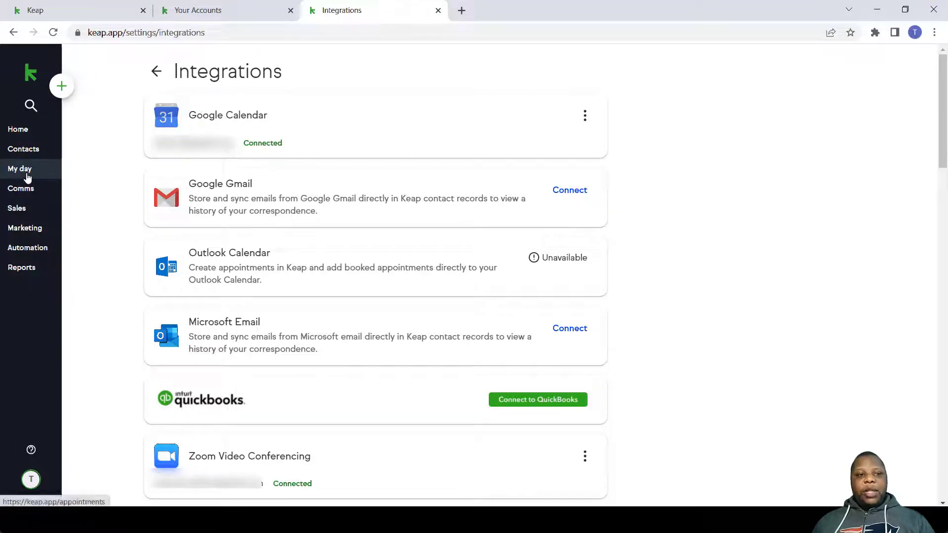
- Create a new appointment type named 'Initial consultation'
{"action": "left_click", "coordinate": [27, 173]}
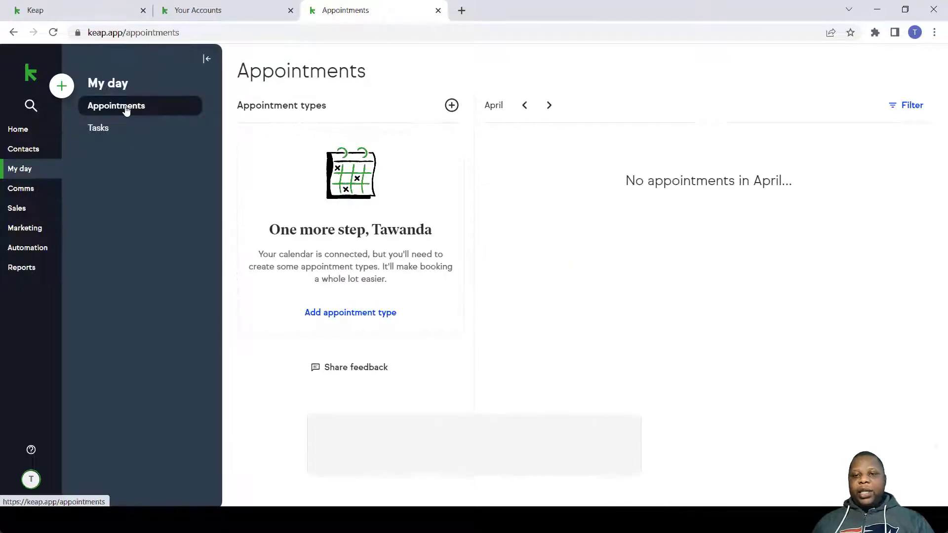
{"action": "left_click", "coordinate": [357, 321]}
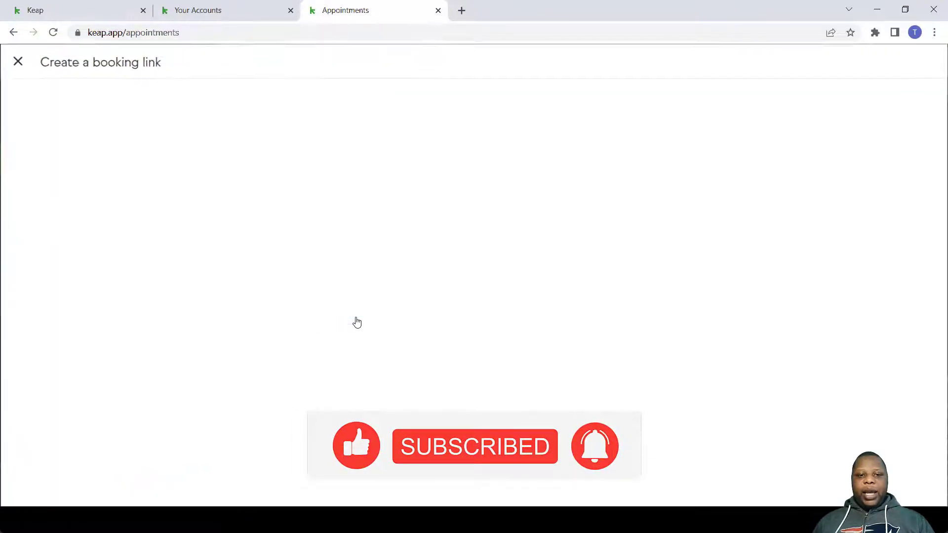
{"action": "left_click", "coordinate": [385, 210]}
{"action": "type", "text": "Ini"}
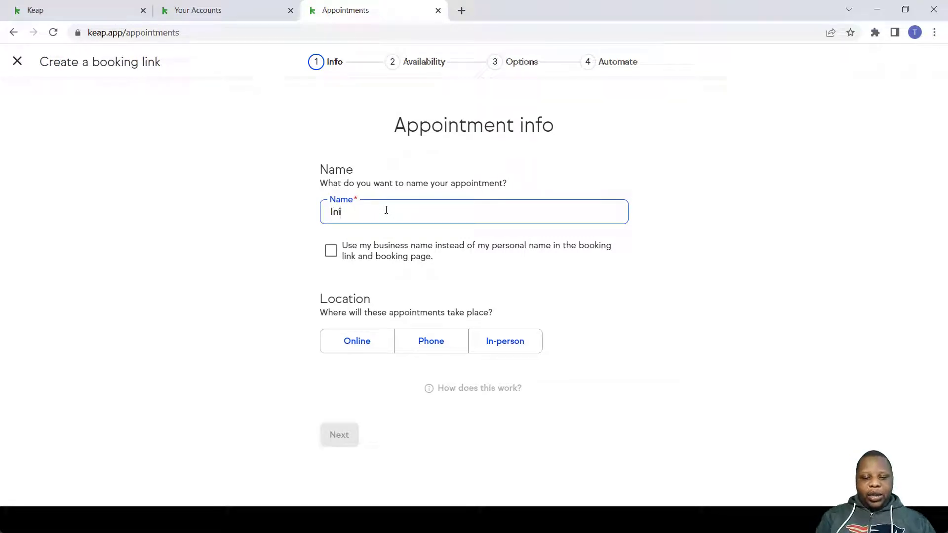
{"action": "type", "text": "tial consu"}
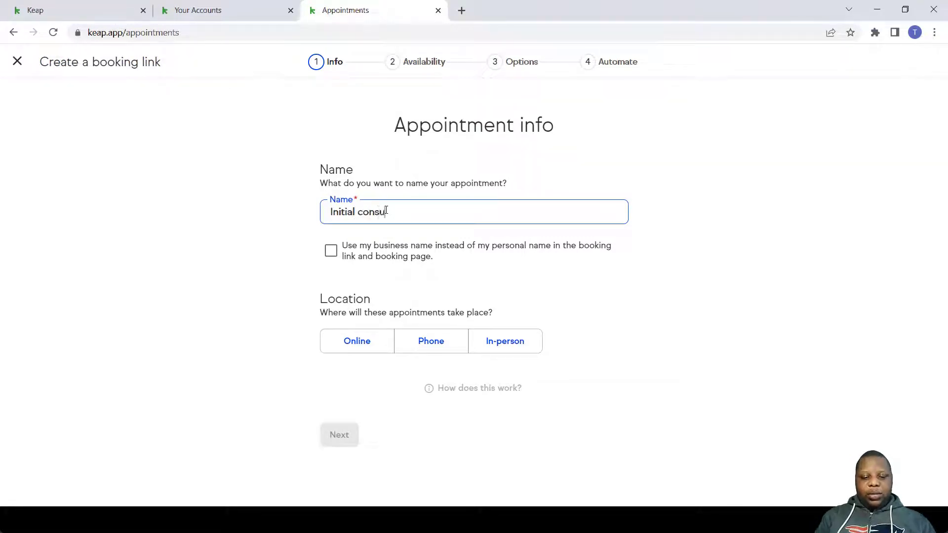
{"action": "type", "text": "ltation"}
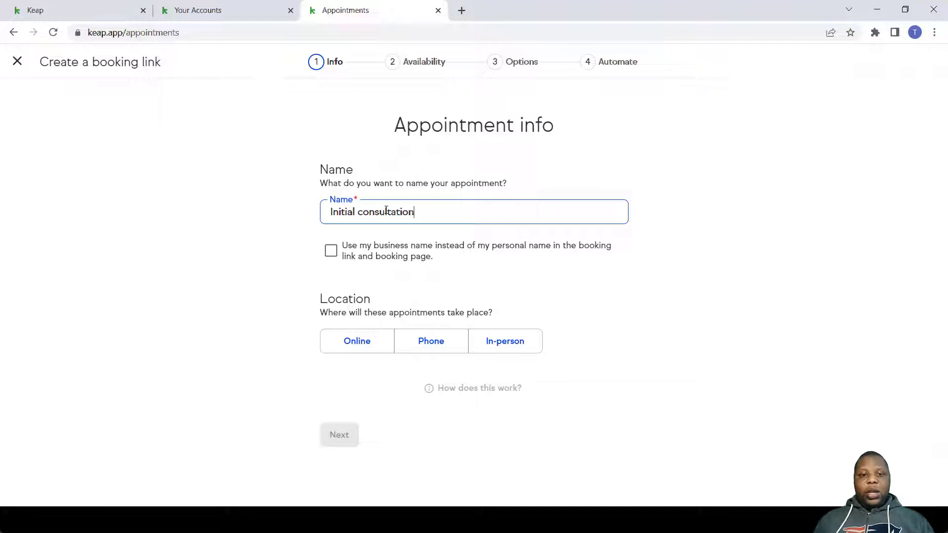
- Show the business name and hold appointments online with a Zoom meeting link
{"action": "left_click", "coordinate": [330, 252]}
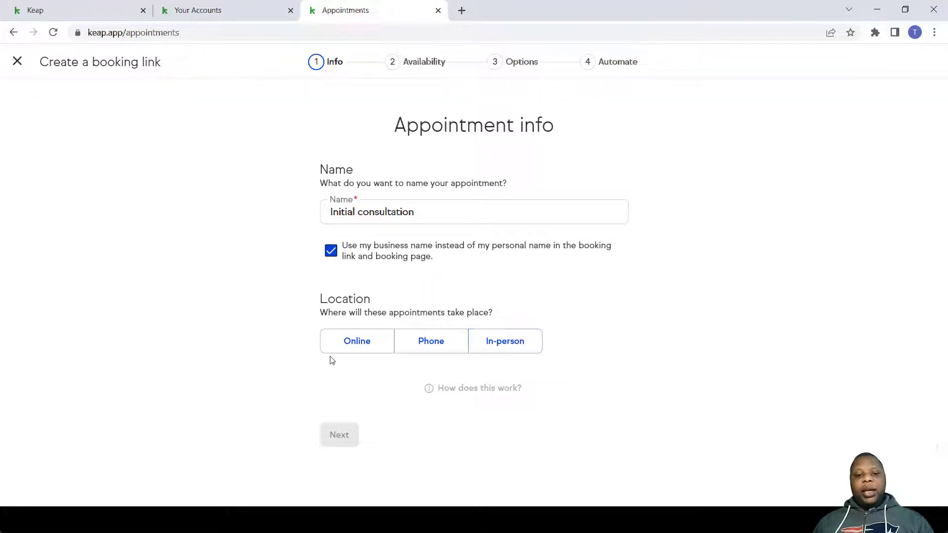
{"action": "left_click", "coordinate": [357, 348]}
{"action": "scroll", "coordinate": [346, 326], "scroll_direction": "down", "scroll_amount": 2}
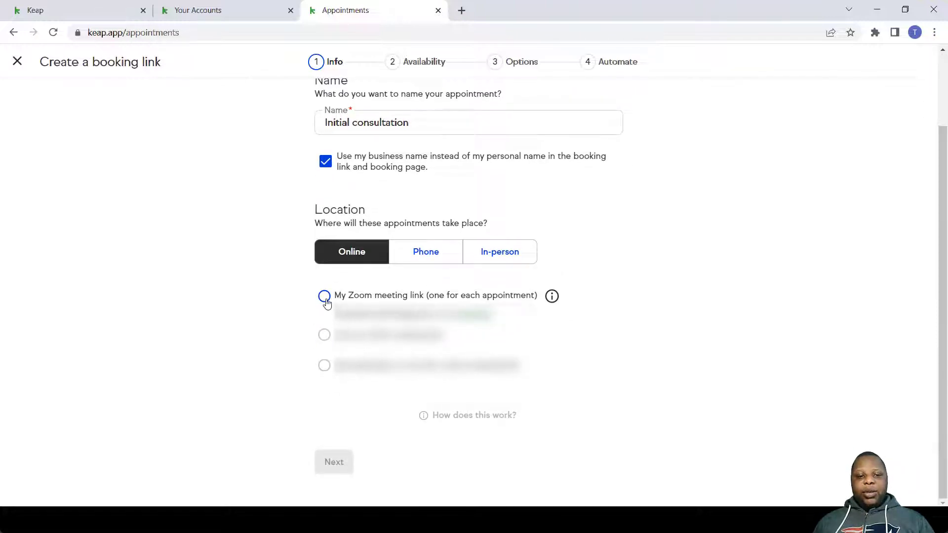
{"action": "left_click", "coordinate": [325, 296]}
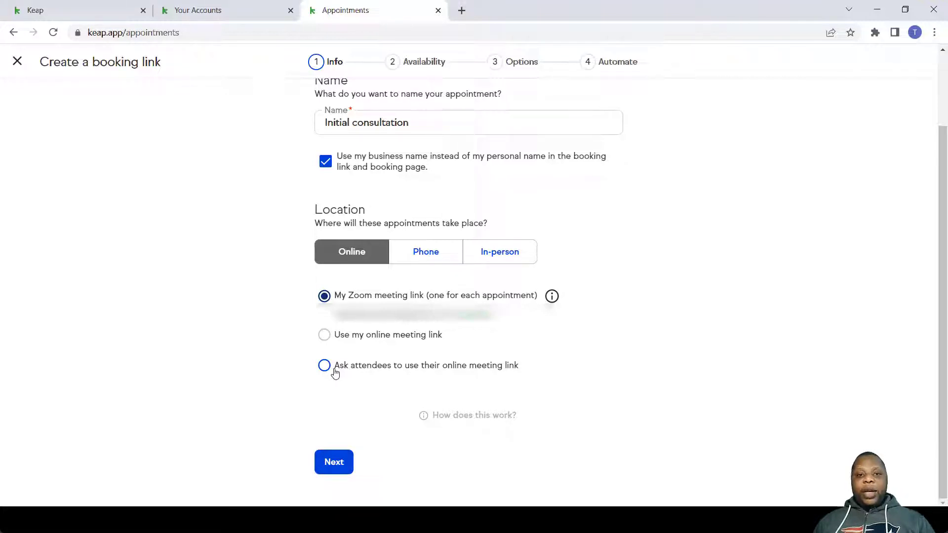
- On the Availability step, set the appointment duration to 15 minutes
{"action": "left_click", "coordinate": [326, 469]}
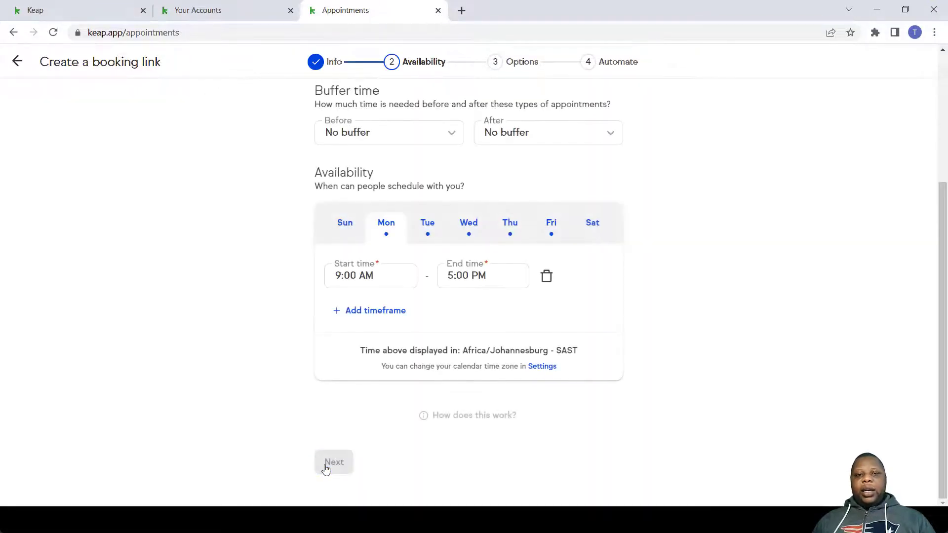
{"action": "scroll", "coordinate": [413, 211], "scroll_direction": "up", "scroll_amount": 2}
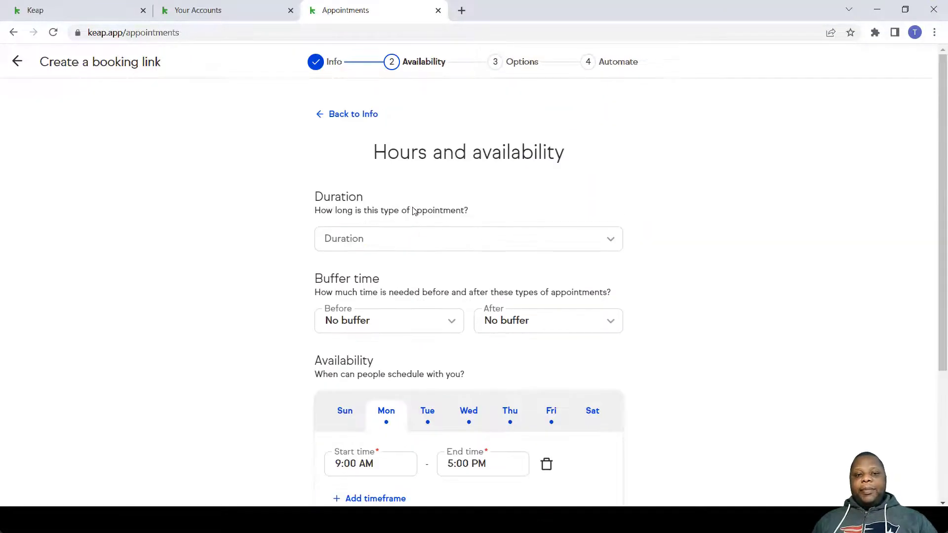
{"action": "left_click", "coordinate": [427, 237]}
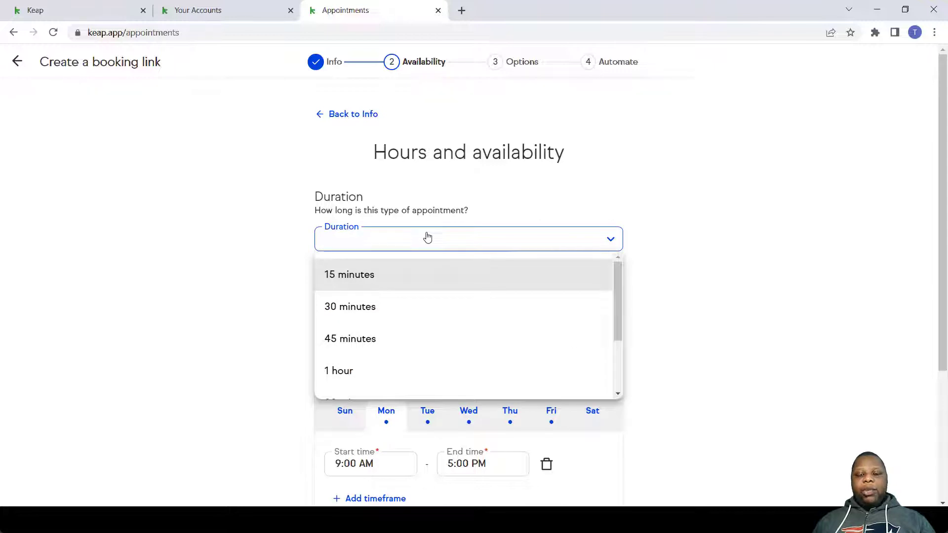
{"action": "scroll", "coordinate": [435, 302], "scroll_direction": "down", "scroll_amount": 3}
{"action": "scroll", "coordinate": [395, 383], "scroll_direction": "up", "scroll_amount": 3}
{"action": "left_click", "coordinate": [398, 287]}
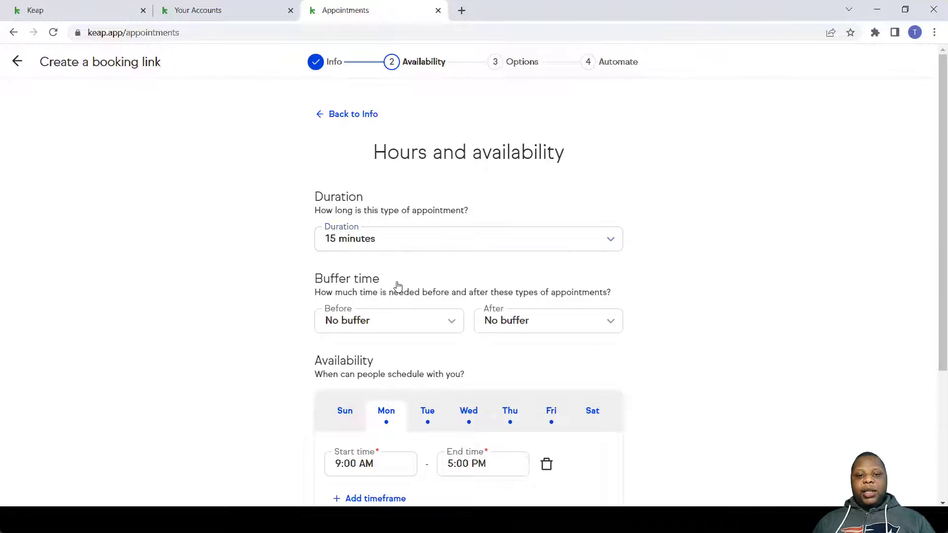
{"action": "scroll", "coordinate": [398, 286], "scroll_direction": "down", "scroll_amount": 1}
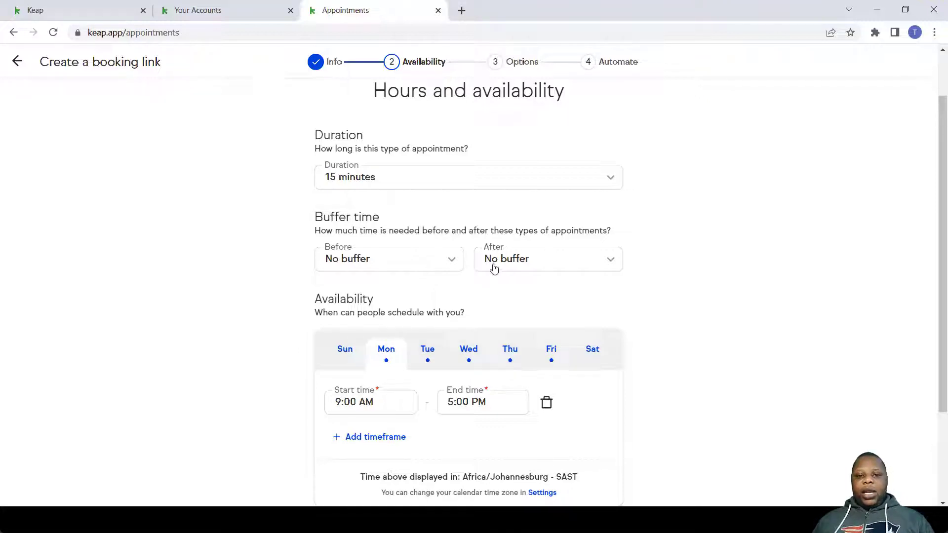
- Add a 15-minute buffer after each appointment
{"action": "left_click", "coordinate": [434, 266]}
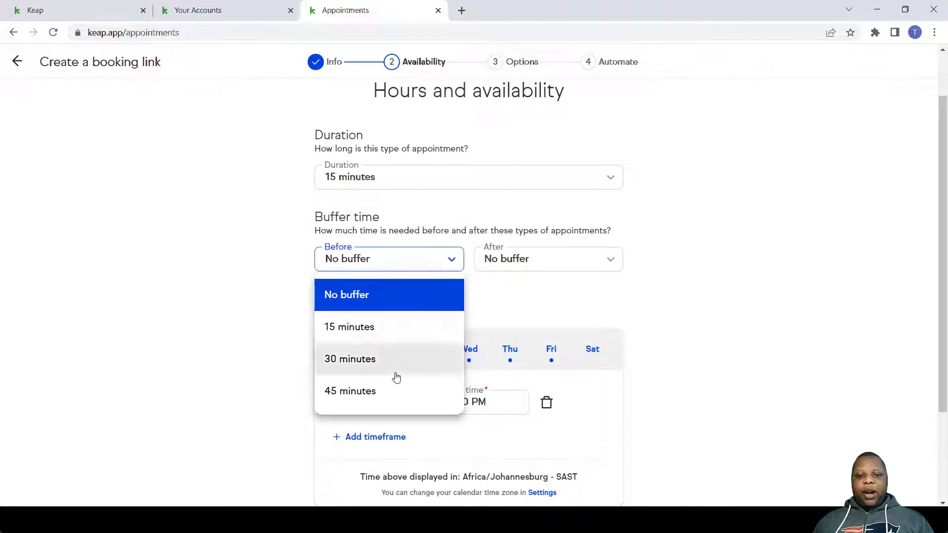
{"action": "scroll", "coordinate": [389, 395], "scroll_direction": "down", "scroll_amount": 2}
{"action": "scroll", "coordinate": [425, 267], "scroll_direction": "up", "scroll_amount": 1}
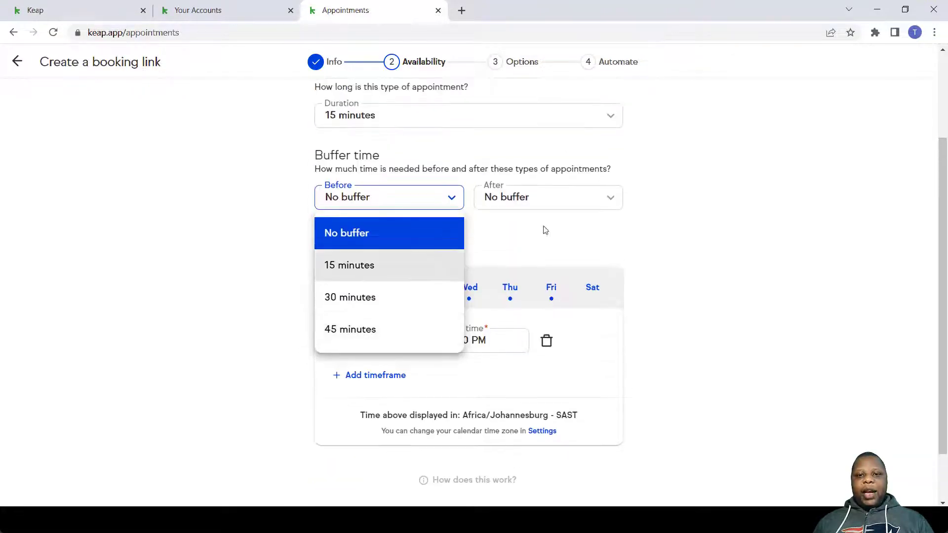
{"action": "left_click", "coordinate": [564, 205]}
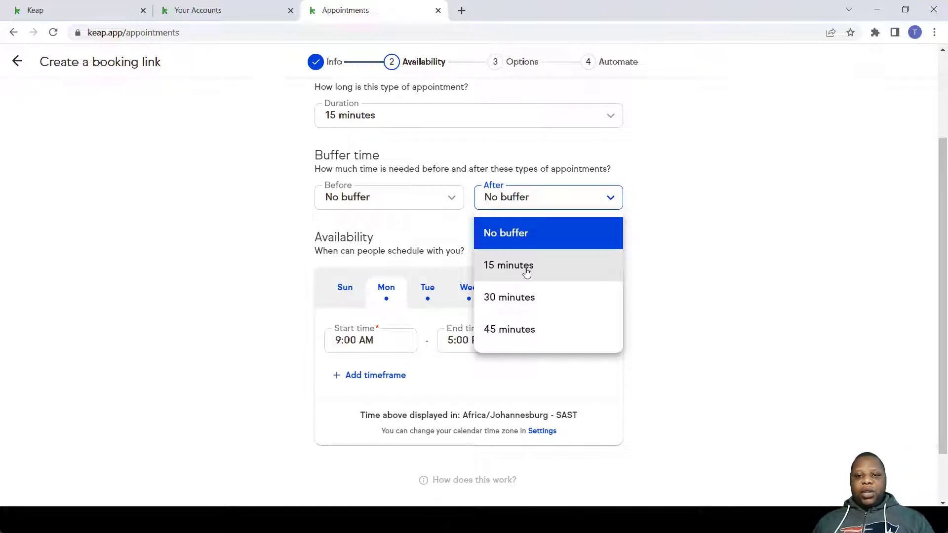
{"action": "left_click", "coordinate": [527, 272]}
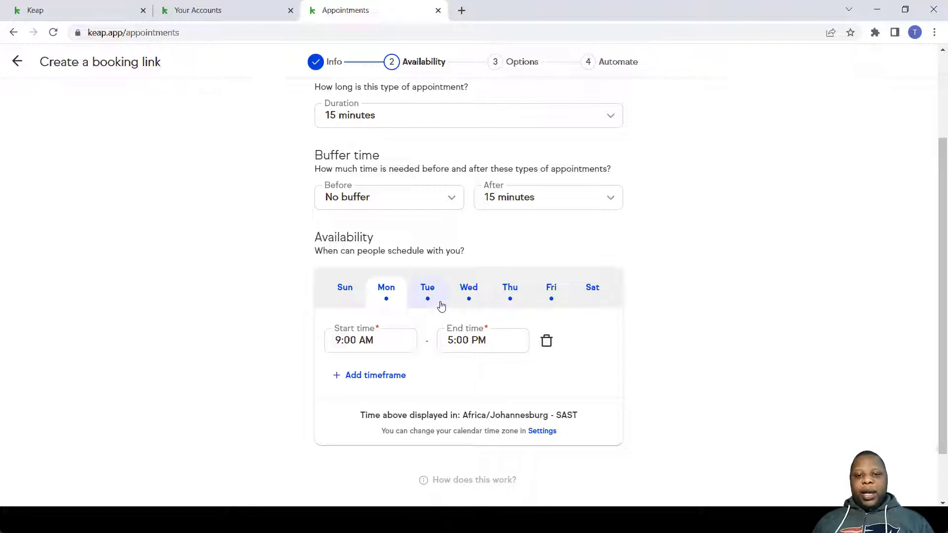
- Review the Tuesday through Friday available hours
{"action": "left_click", "coordinate": [440, 304]}
{"action": "left_click", "coordinate": [473, 300]}
{"action": "left_click", "coordinate": [511, 302]}
{"action": "left_click", "coordinate": [543, 301]}
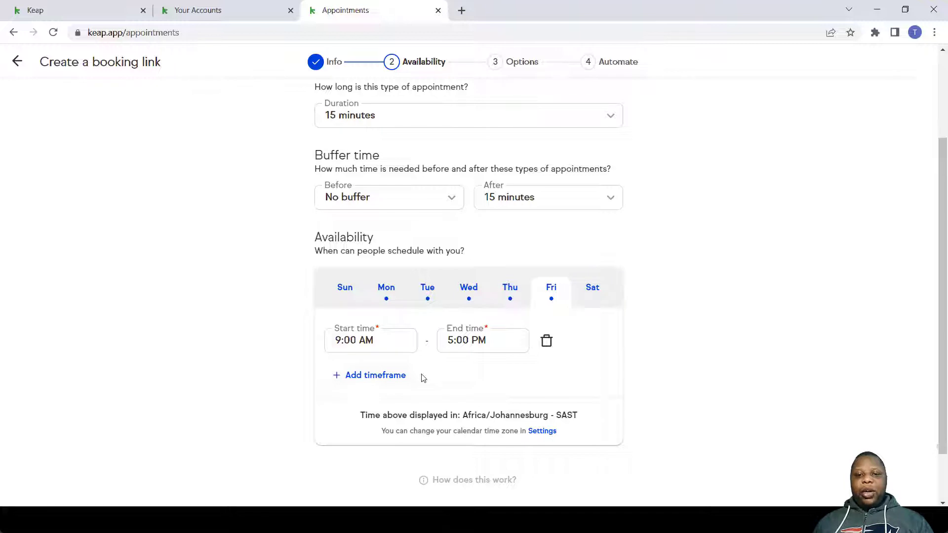
- Add a second Friday window from 7:00 pm to 10:00 pm and continue
{"action": "left_click", "coordinate": [398, 385]}
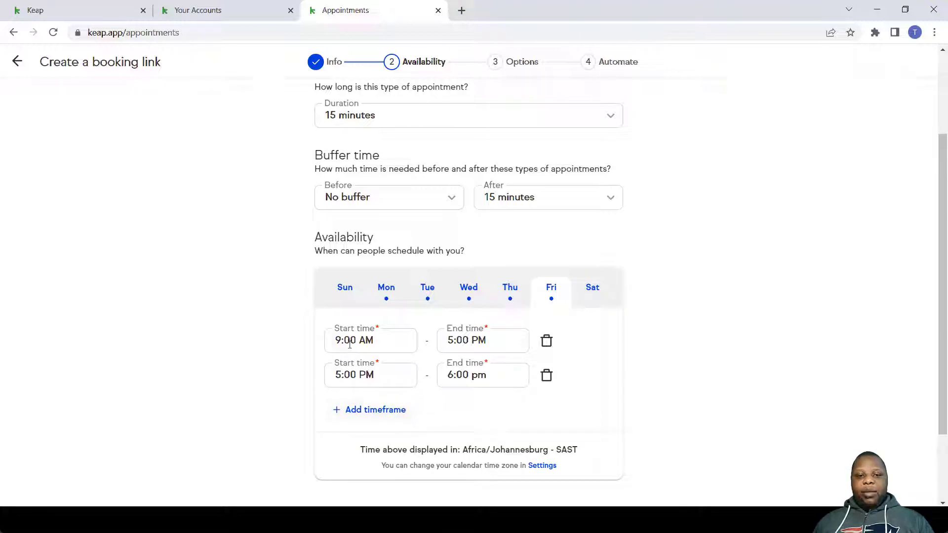
{"action": "left_click", "coordinate": [341, 374]}
{"action": "key", "text": "BackSpace"}
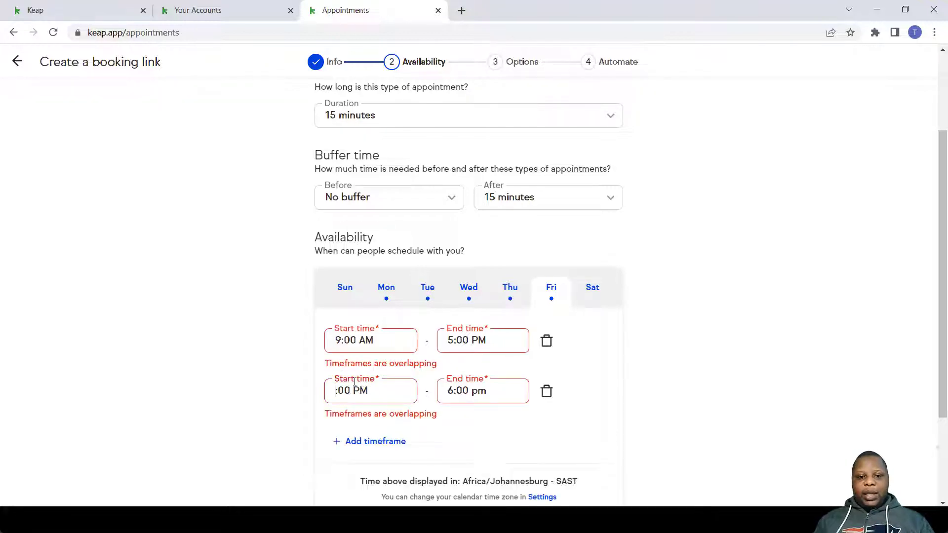
{"action": "type", "text": "7"}
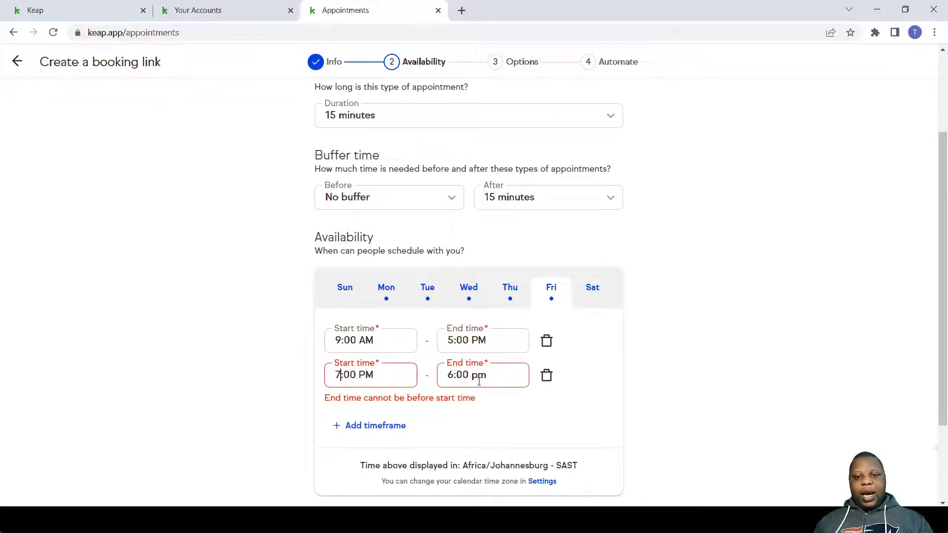
{"action": "left_click", "coordinate": [451, 376]}
{"action": "key", "text": "BackSpace"}
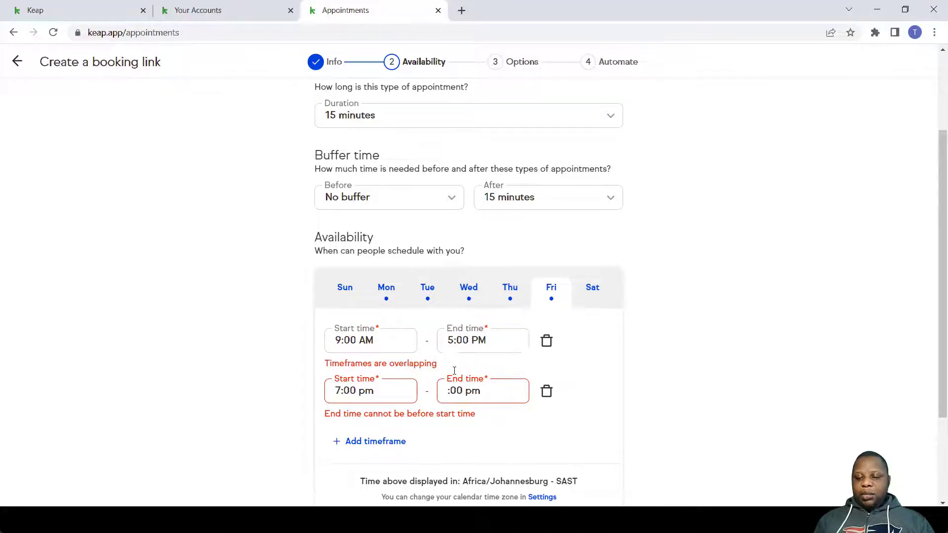
{"action": "type", "text": "10"}
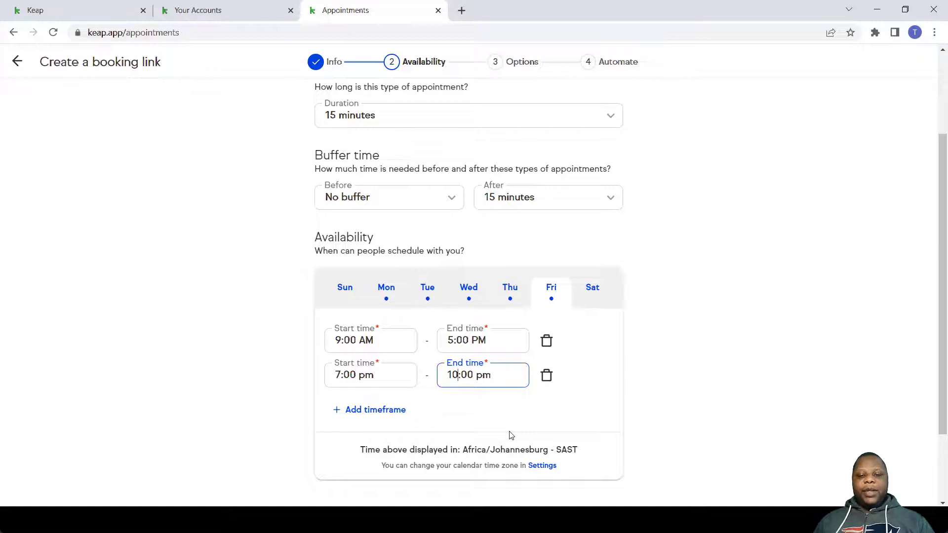
{"action": "scroll", "coordinate": [510, 435], "scroll_direction": "down", "scroll_amount": 2}
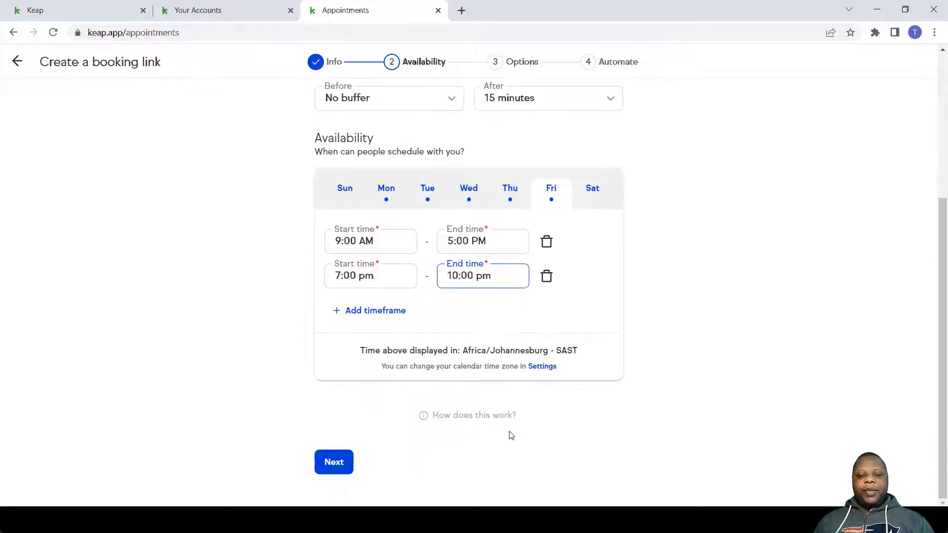
{"action": "left_click", "coordinate": [336, 464]}
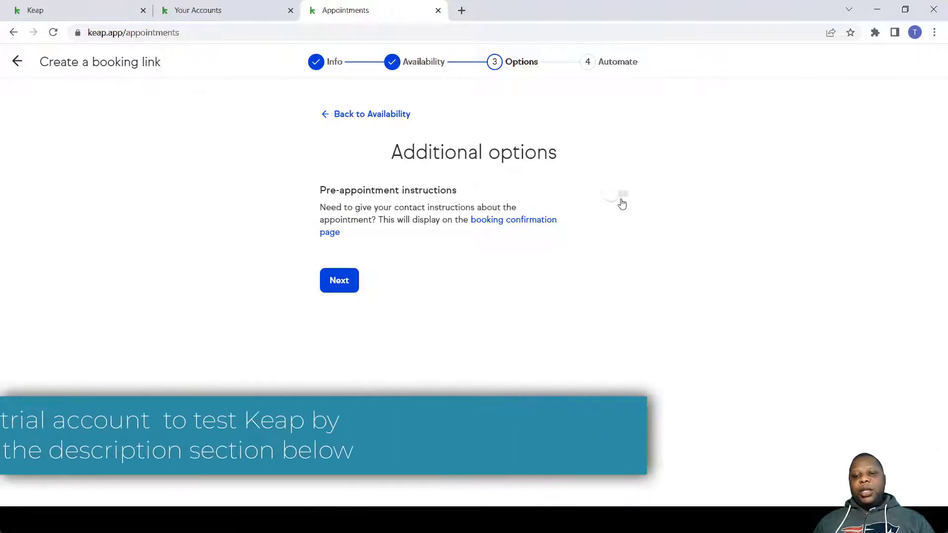
{"action": "left_click", "coordinate": [621, 198]}
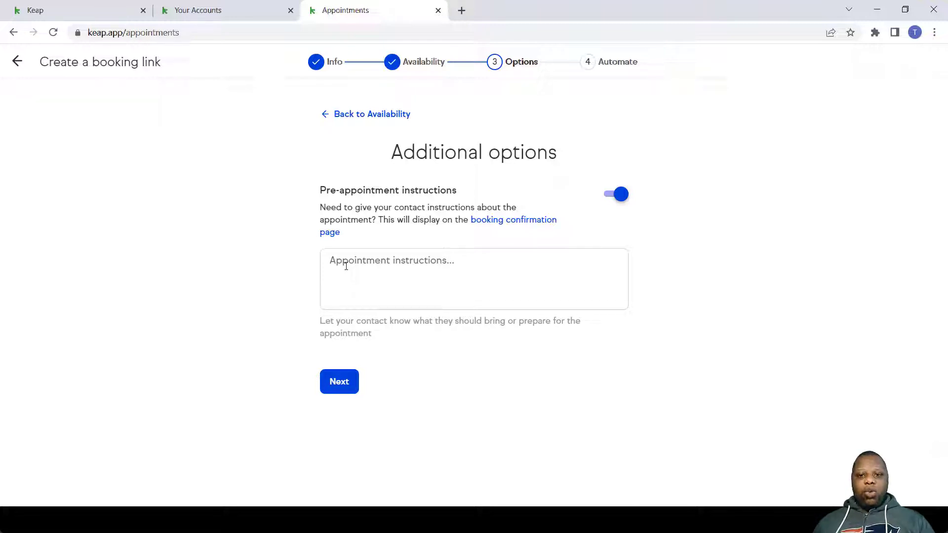
{"action": "left_click", "coordinate": [613, 195]}
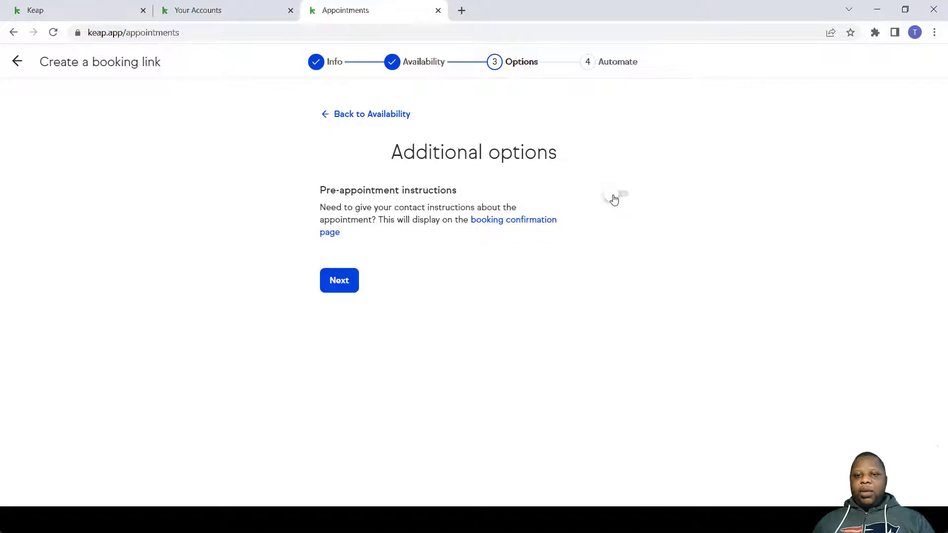
- Advance from Additional options to the Automate step
{"action": "left_click", "coordinate": [340, 281]}
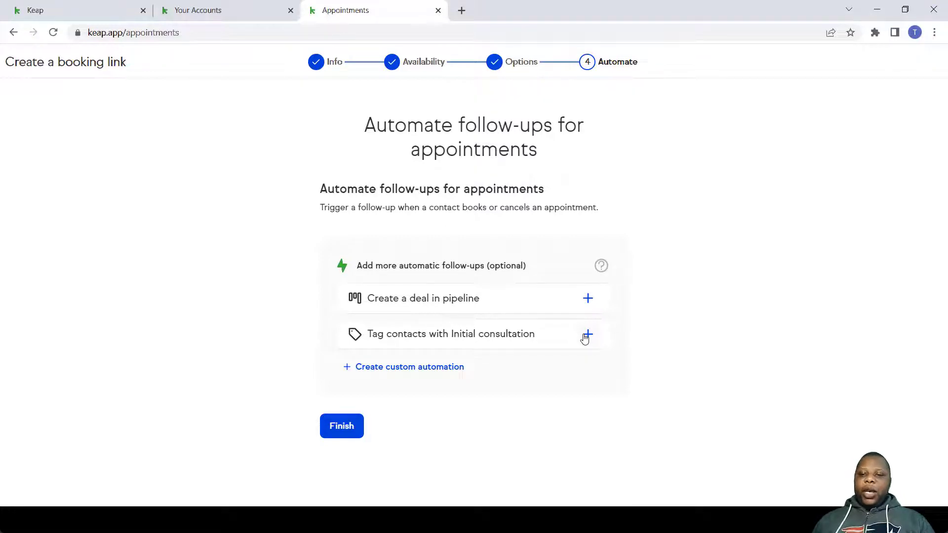
- Publish a follow-up that immediately applies the New Customer tag when a consultation is booked
{"action": "left_click", "coordinate": [587, 335]}
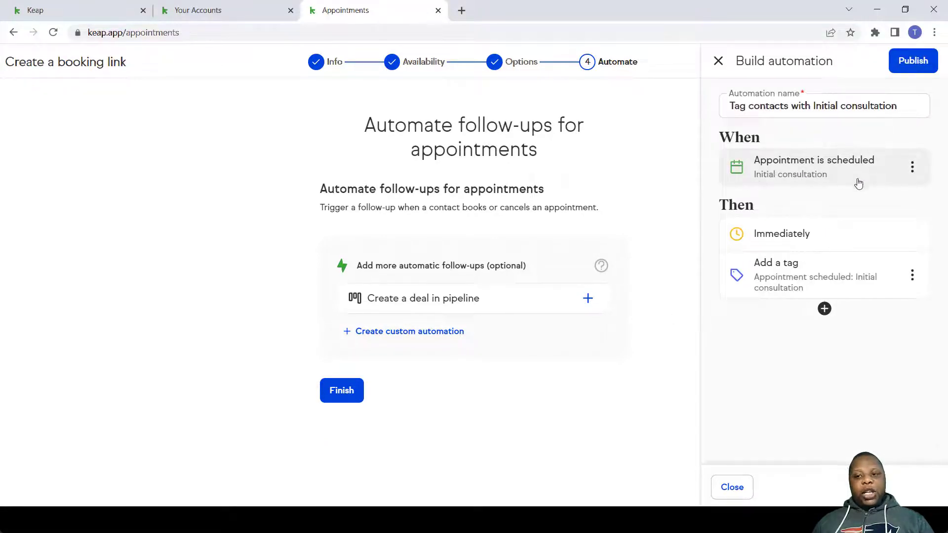
{"action": "left_click", "coordinate": [838, 276]}
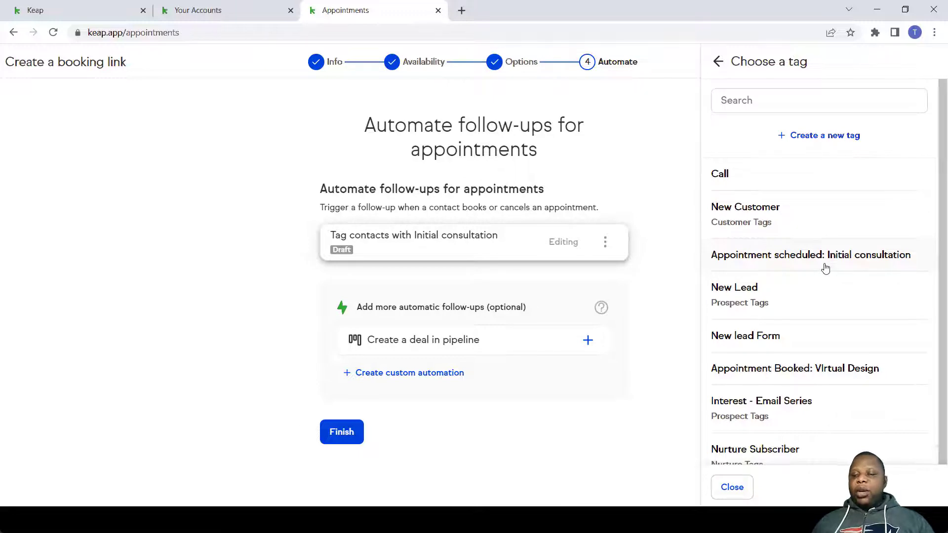
{"action": "left_click", "coordinate": [772, 232]}
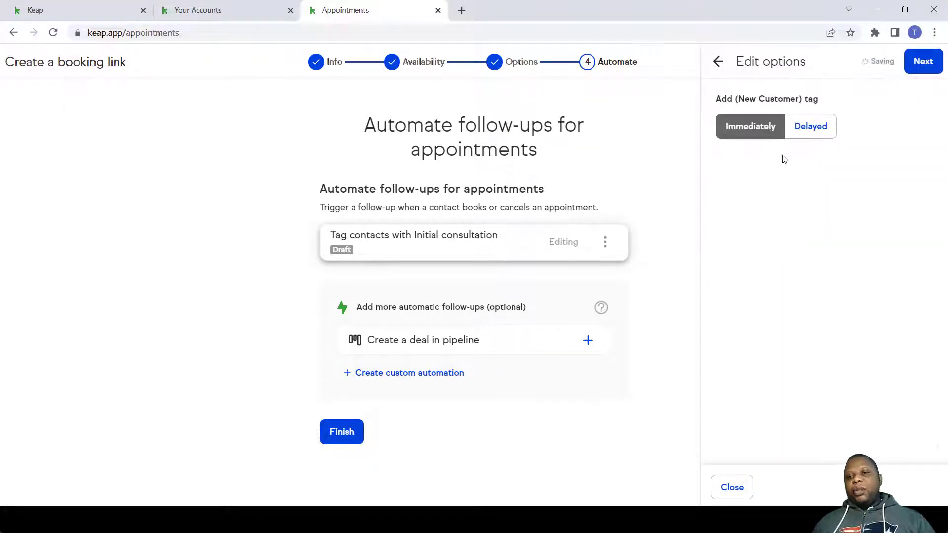
{"action": "left_click", "coordinate": [917, 72]}
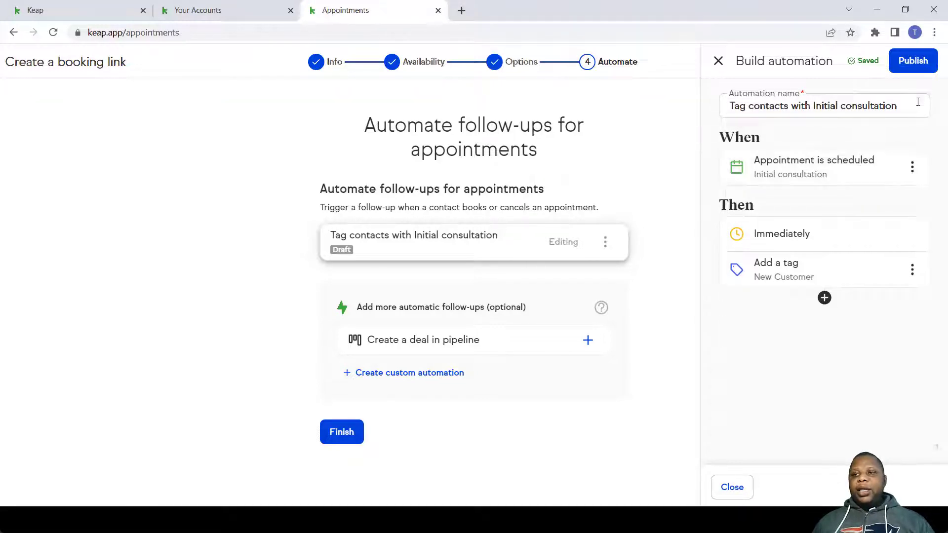
{"action": "left_click", "coordinate": [913, 61]}
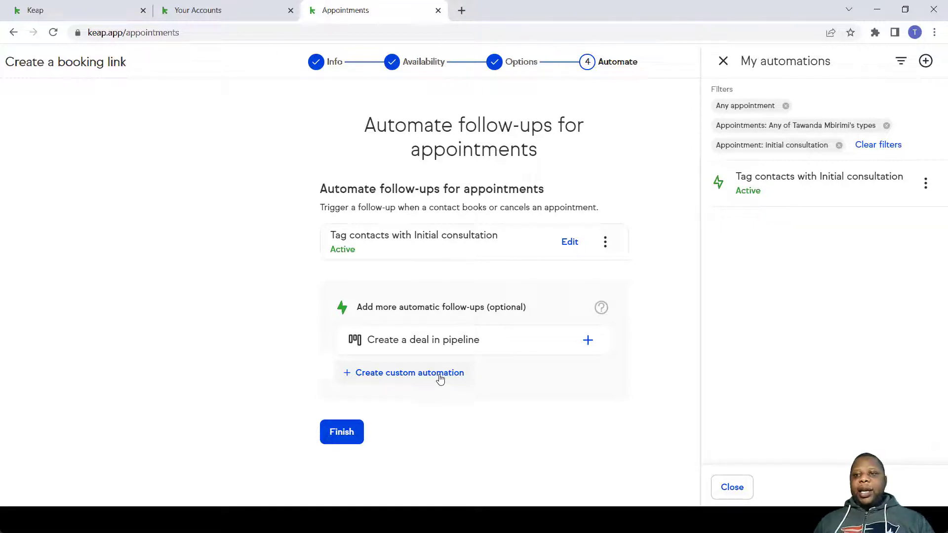
- Finish the booking-link wizard for letsmeet.io/buzzweb/initial-consultation
{"action": "left_click", "coordinate": [346, 434]}
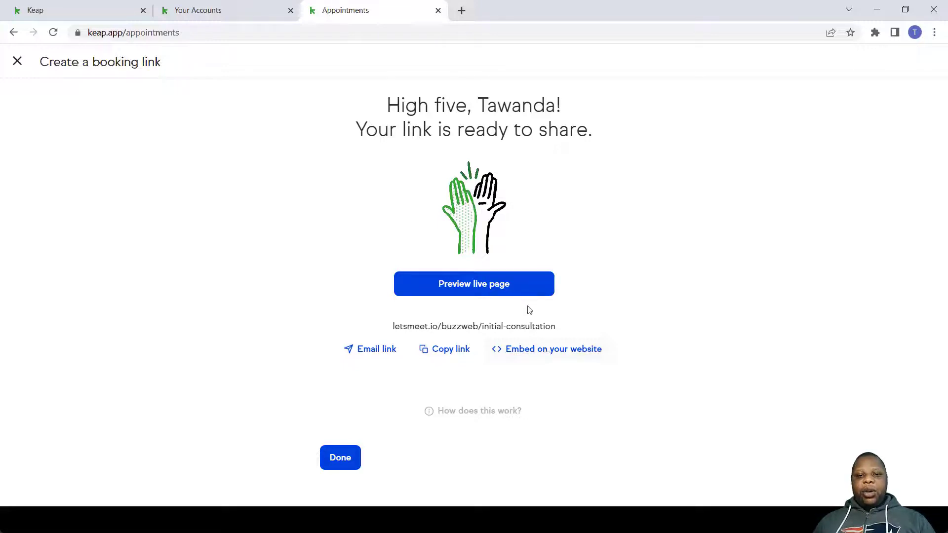
- Open the live booking page and select Friday, April 22, 2022
{"action": "left_click", "coordinate": [477, 294]}
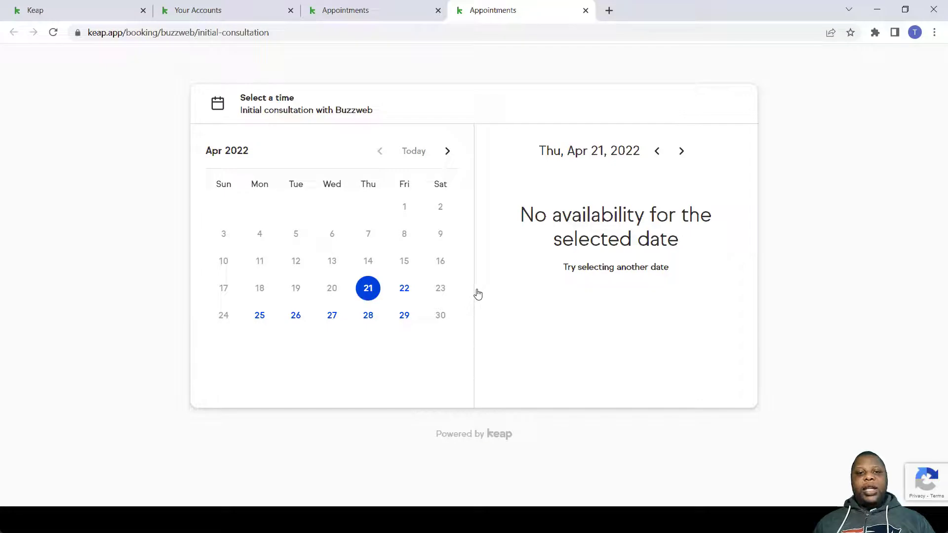
{"action": "left_click", "coordinate": [404, 293]}
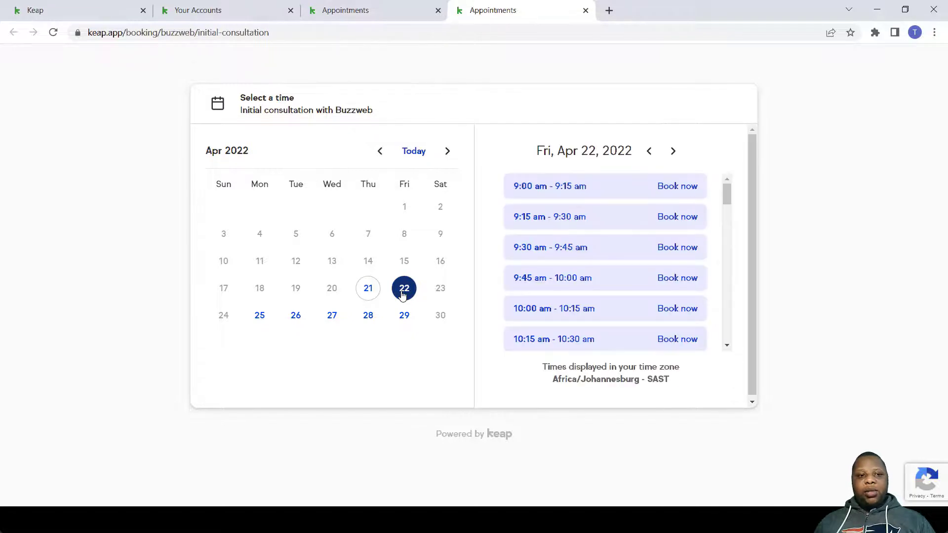
- Book the 9:15 am slot, filling in the test contact's name, email and phone number
{"action": "left_click", "coordinate": [676, 217]}
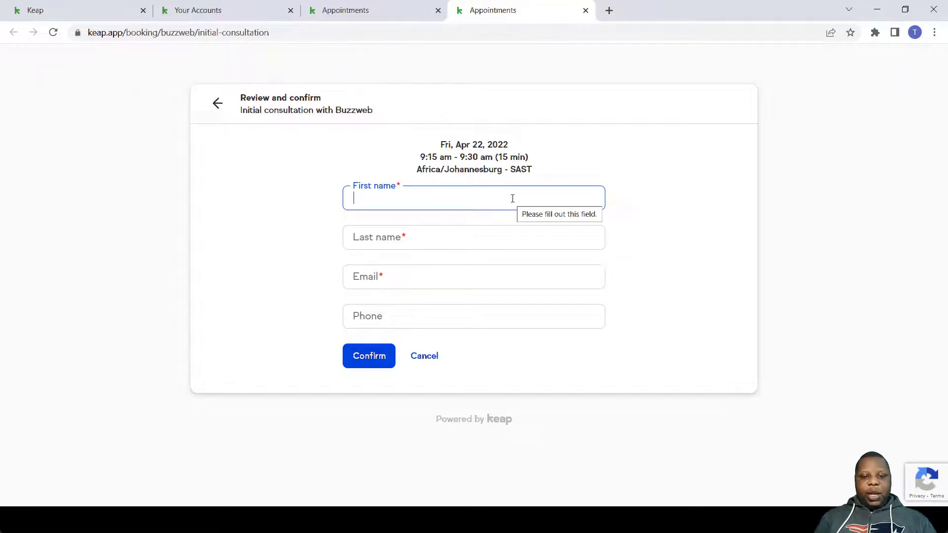
{"action": "type", "text": "Tell"}
{"action": "left_click", "coordinate": [496, 233]}
{"action": "left_click", "coordinate": [471, 246]}
{"action": "left_click", "coordinate": [464, 265]}
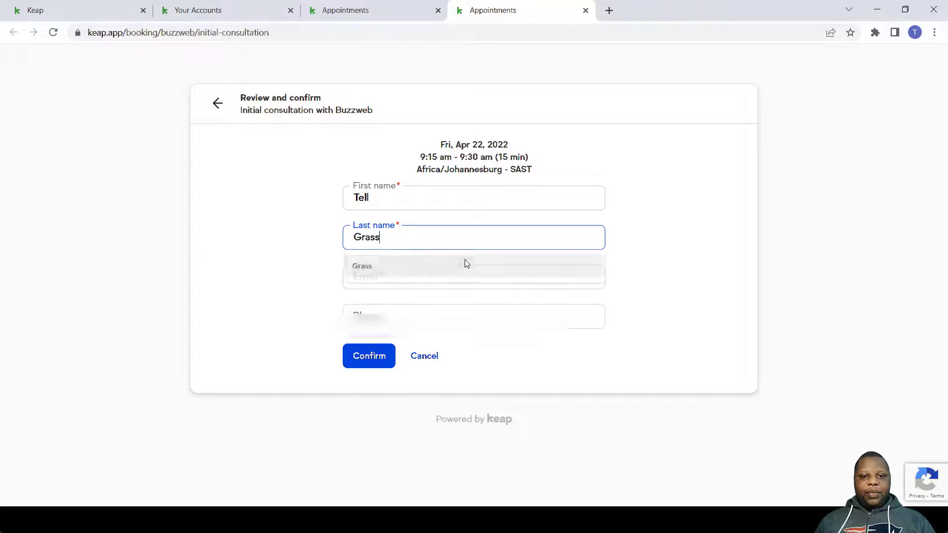
{"action": "left_click", "coordinate": [452, 272]}
{"action": "left_click", "coordinate": [420, 298]}
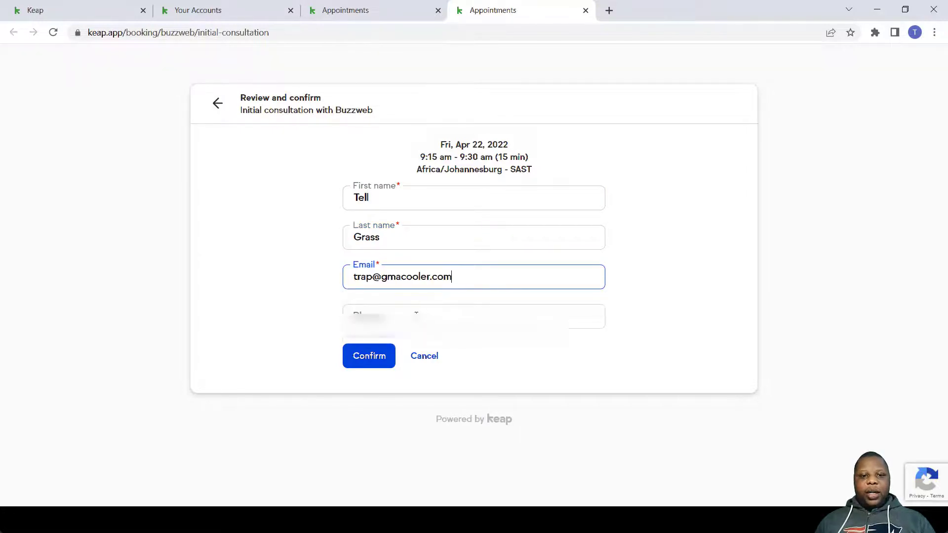
{"action": "left_click", "coordinate": [415, 316]}
{"action": "type", "text": "+263 77 777 777"}
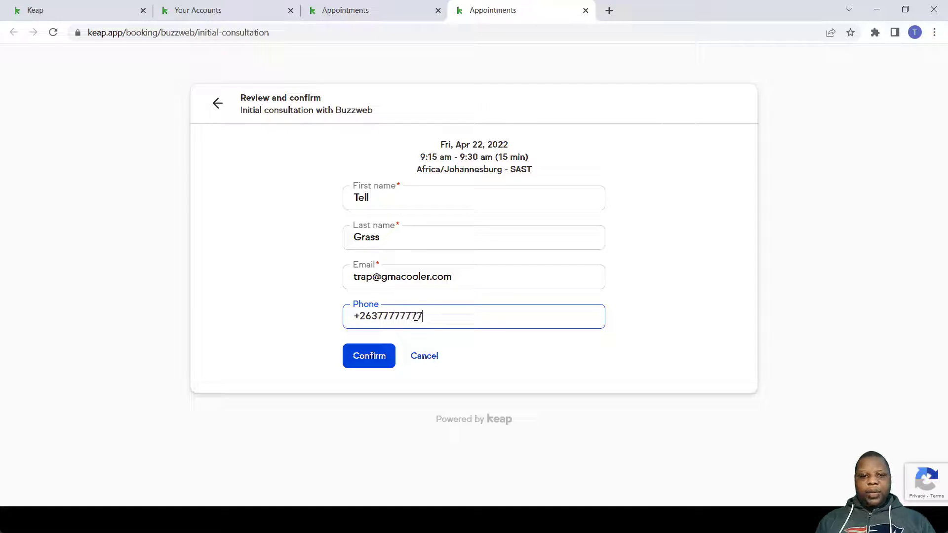
{"action": "left_click", "coordinate": [386, 365]}
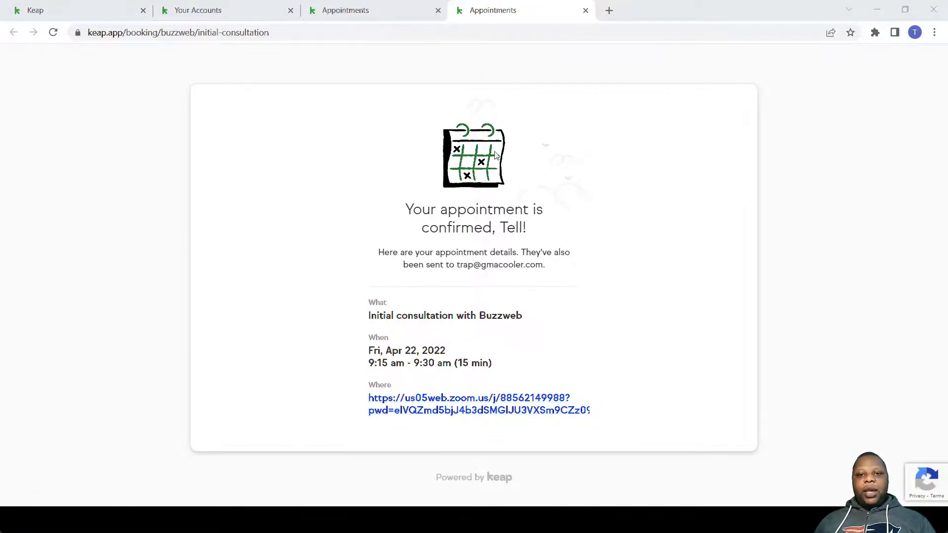
- Close the confirmation tab and view the Apr 22, 9:15 am appointment in Appointments
{"action": "left_click", "coordinate": [584, 10]}
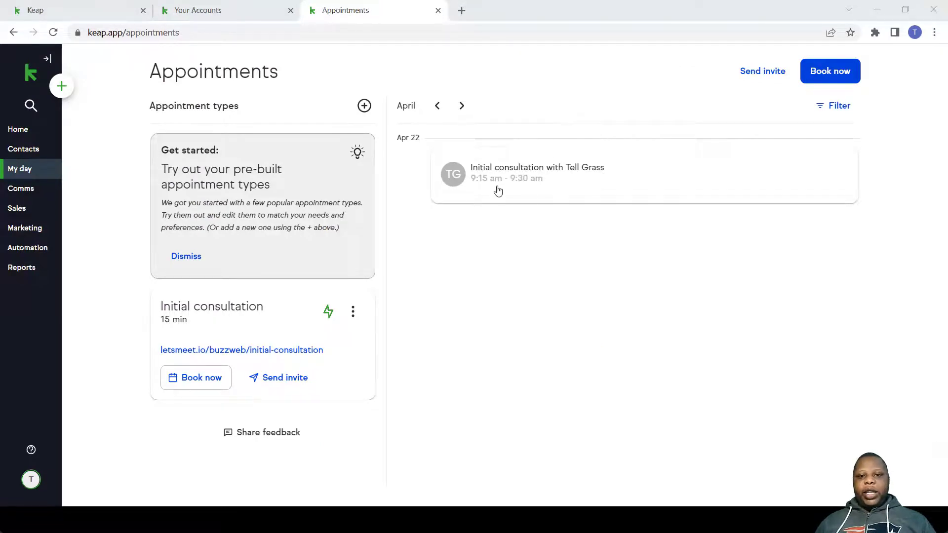
{"action": "left_click", "coordinate": [549, 179]}
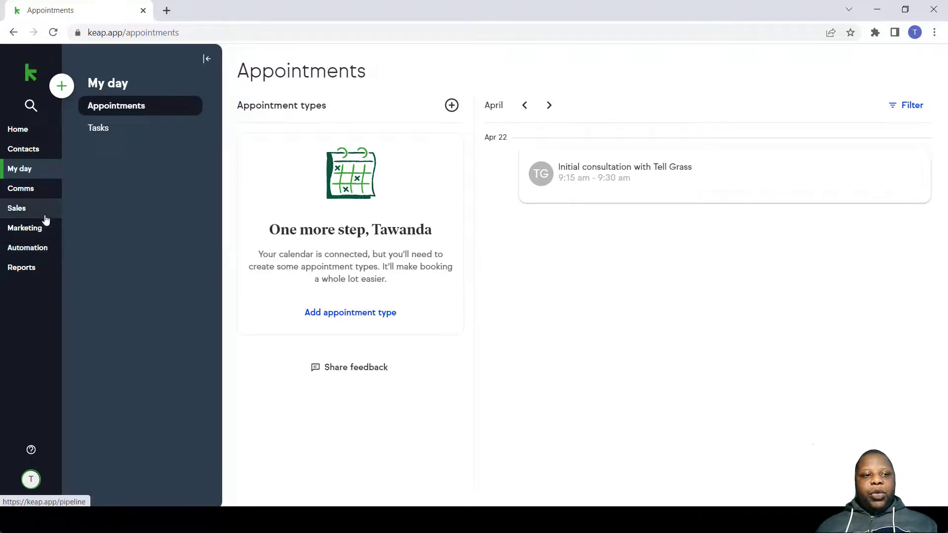
- Preview the Appointment reminders template and scroll through its 24-hour and 1-hour reminder steps
{"action": "left_click", "coordinate": [36, 248]}
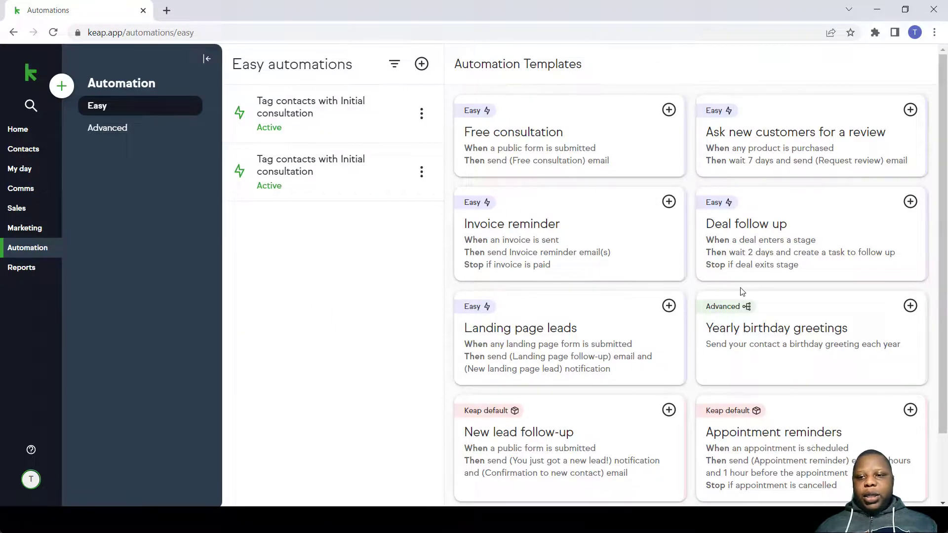
{"action": "scroll", "coordinate": [746, 329], "scroll_direction": "down", "scroll_amount": 2}
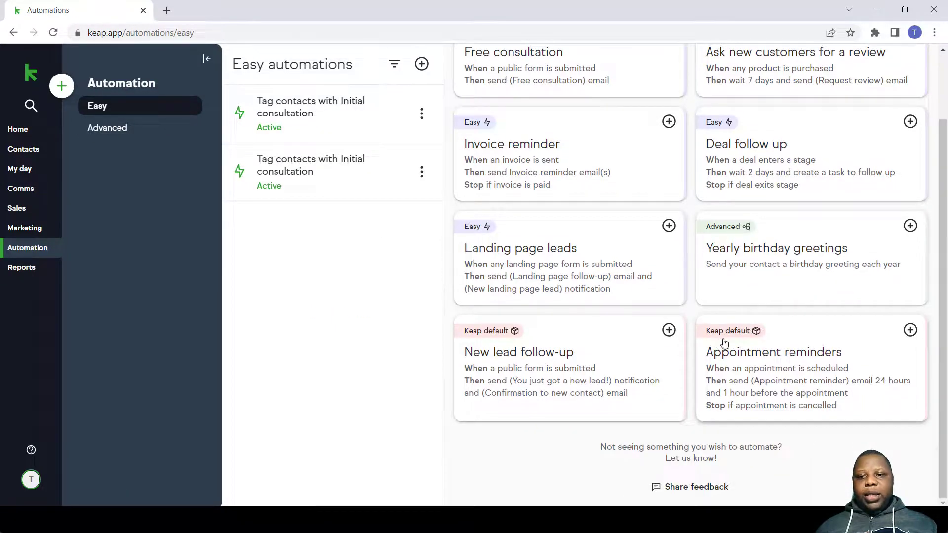
{"action": "left_click", "coordinate": [750, 369]}
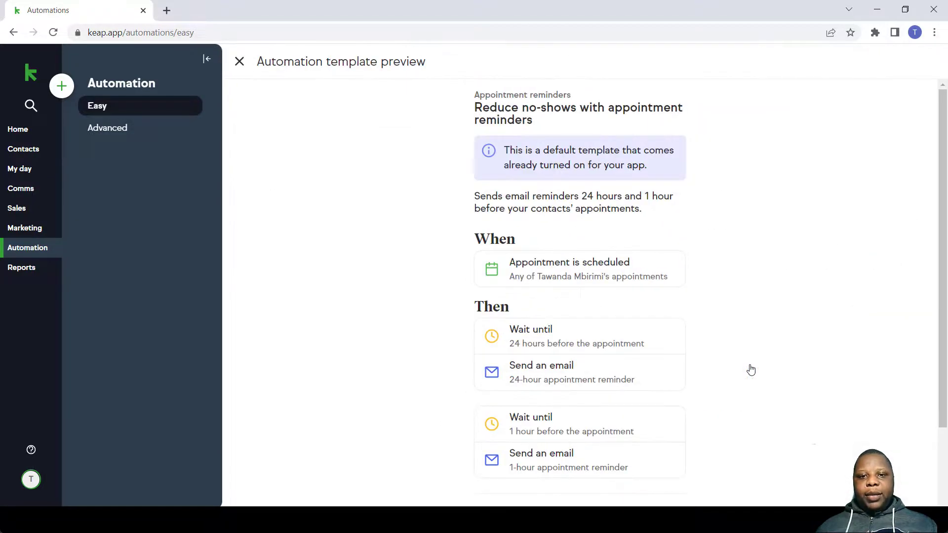
{"action": "scroll", "coordinate": [724, 340], "scroll_direction": "down", "scroll_amount": 1}
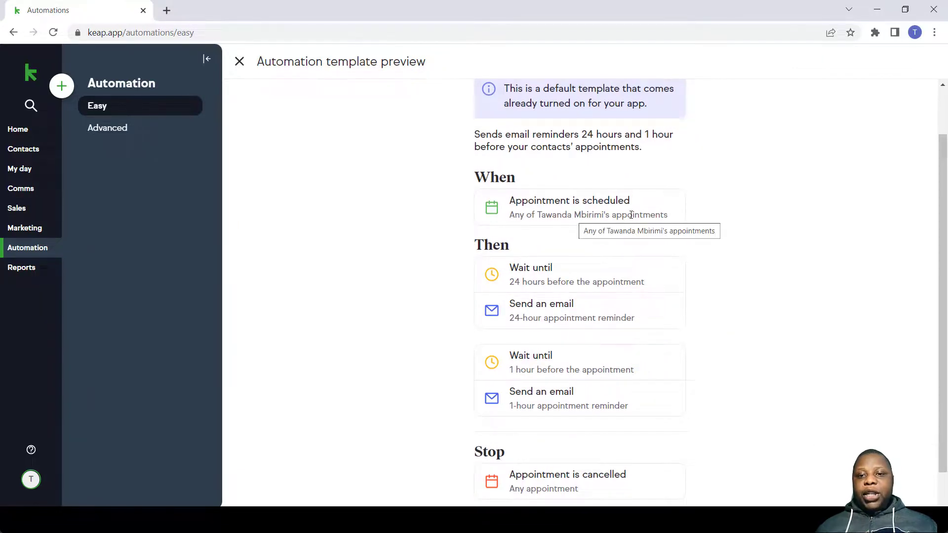
{"action": "scroll", "coordinate": [584, 276], "scroll_direction": "down", "scroll_amount": 2}
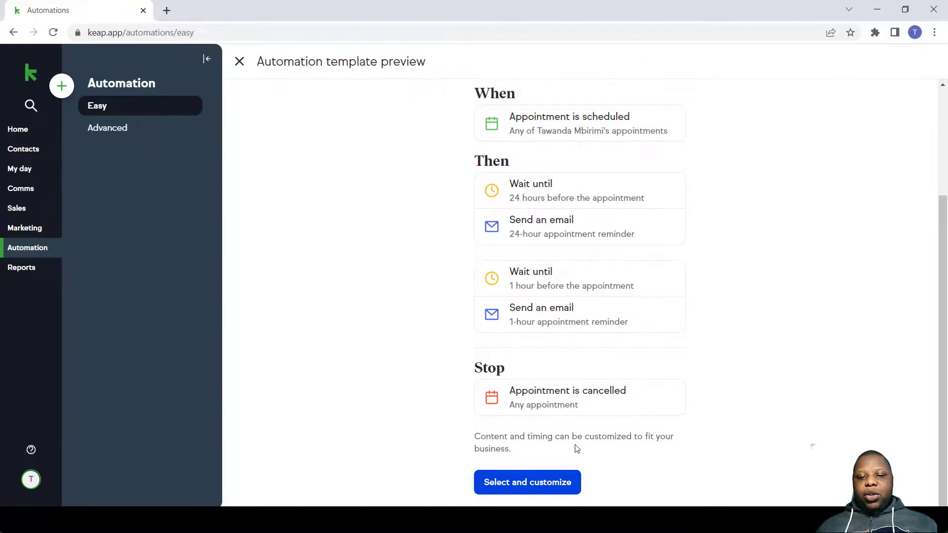
- Customize the template, delete the 24-hour wait and email steps, and edit the 1-hour email
{"action": "left_click", "coordinate": [543, 487]}
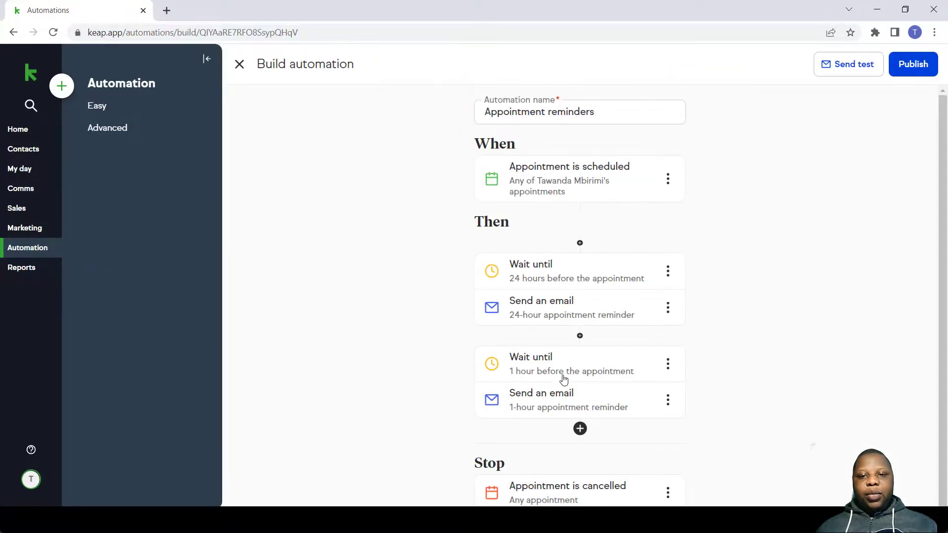
{"action": "scroll", "coordinate": [626, 312], "scroll_direction": "down", "scroll_amount": 1}
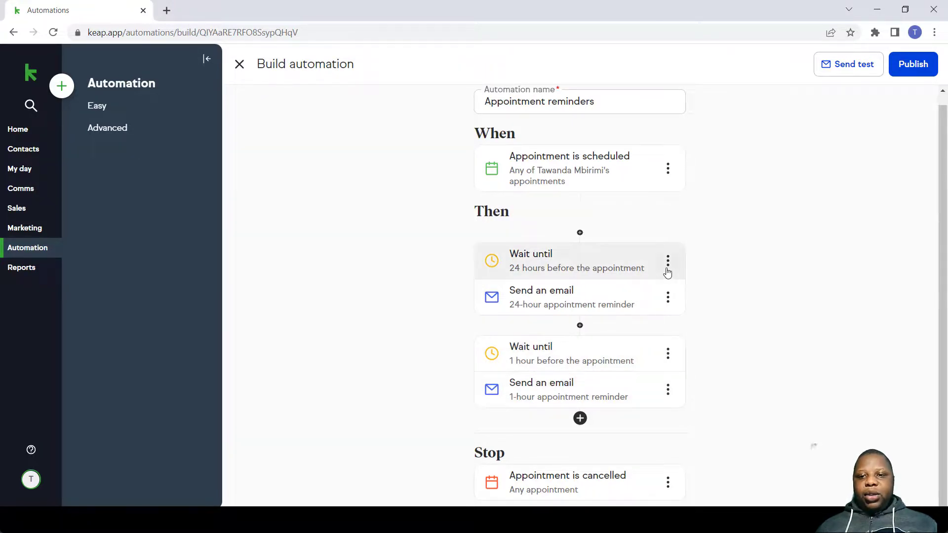
{"action": "left_click", "coordinate": [667, 261]}
{"action": "left_click", "coordinate": [690, 325]}
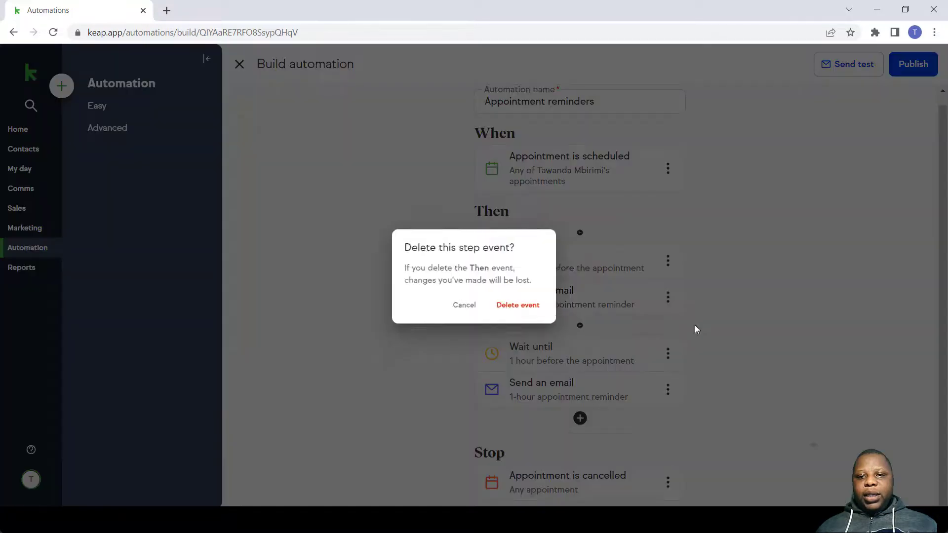
{"action": "left_click", "coordinate": [536, 312]}
{"action": "left_click", "coordinate": [671, 287]}
{"action": "left_click", "coordinate": [680, 355]}
{"action": "left_click", "coordinate": [537, 312]}
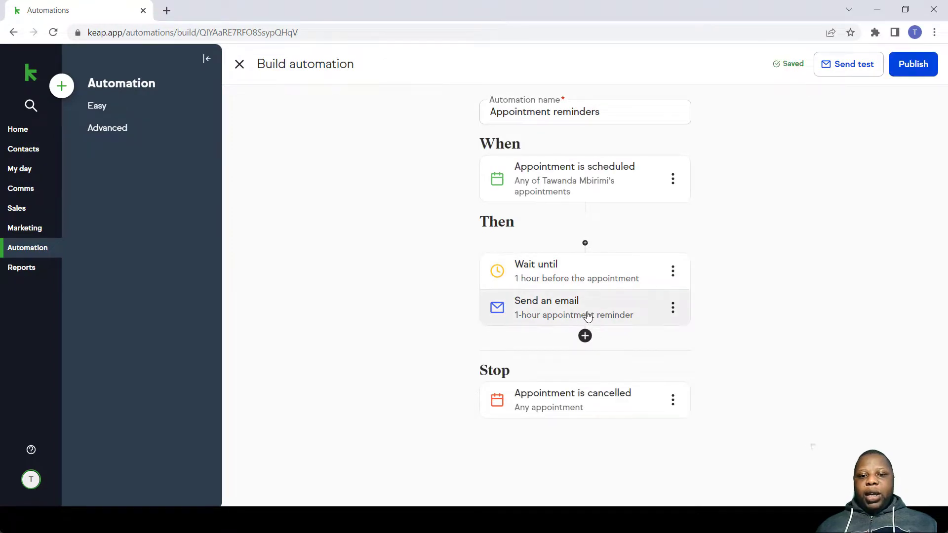
{"action": "left_click", "coordinate": [672, 308]}
{"action": "left_click", "coordinate": [685, 340]}
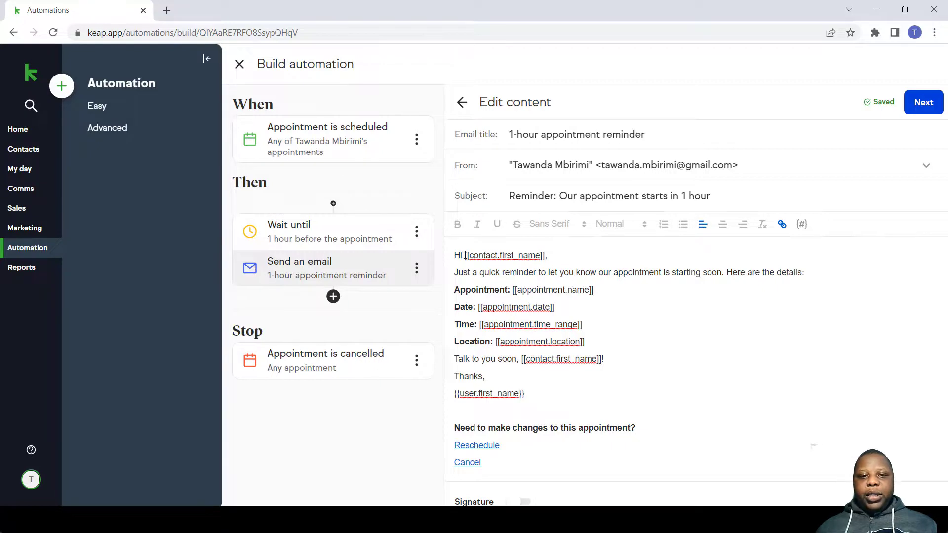
- Replace the greeting 'Hi' with 'Dear' in the reminder email body
{"action": "left_click_drag", "start_coordinate": [463, 255], "coordinate": [434, 262]}
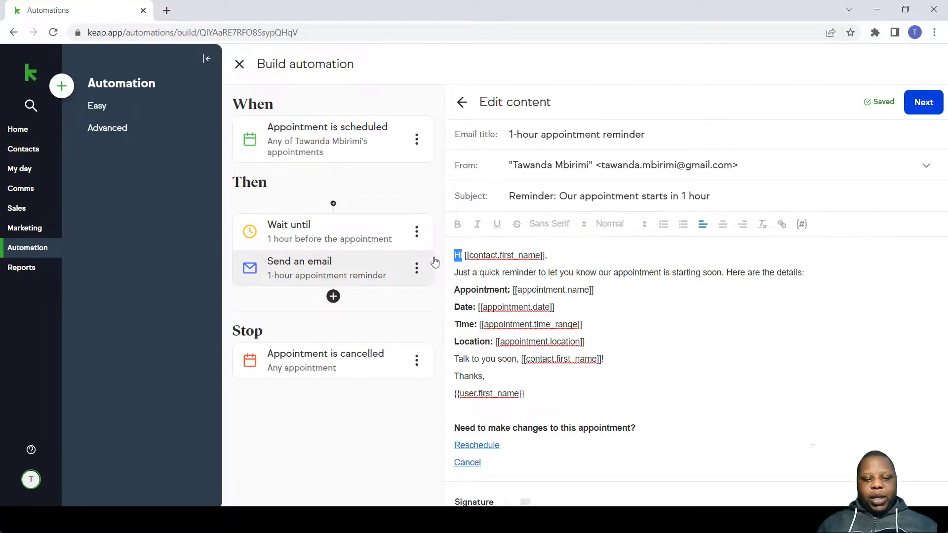
{"action": "key", "text": "BackSpace"}
{"action": "type", "text": "Dear"}
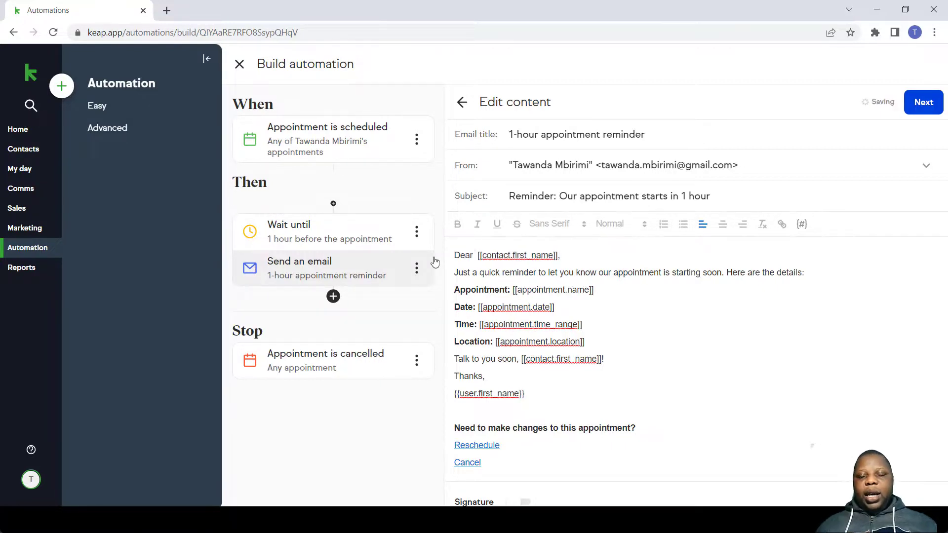
- Browse the Custom fields, Profile and Contact merge fields, then close the menu without inserting any
{"action": "left_click", "coordinate": [802, 225]}
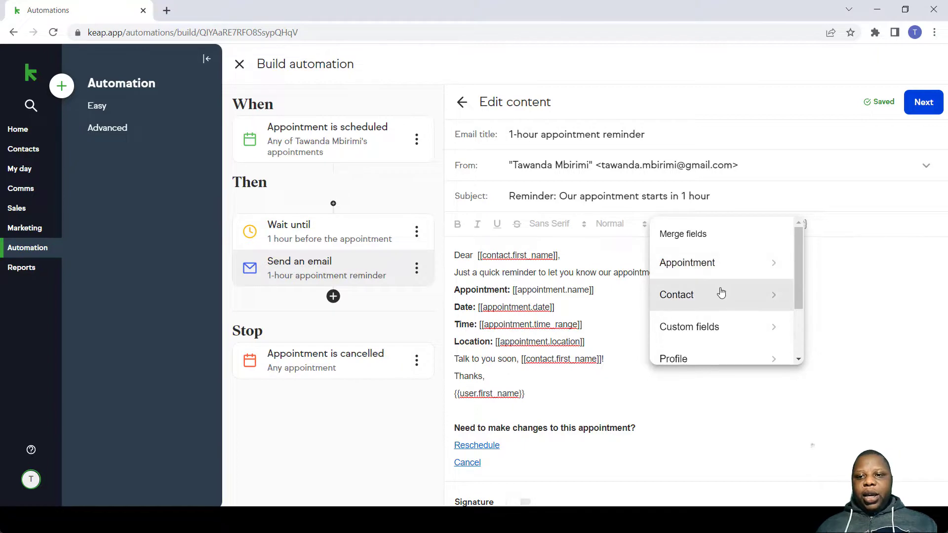
{"action": "left_click", "coordinate": [739, 329]}
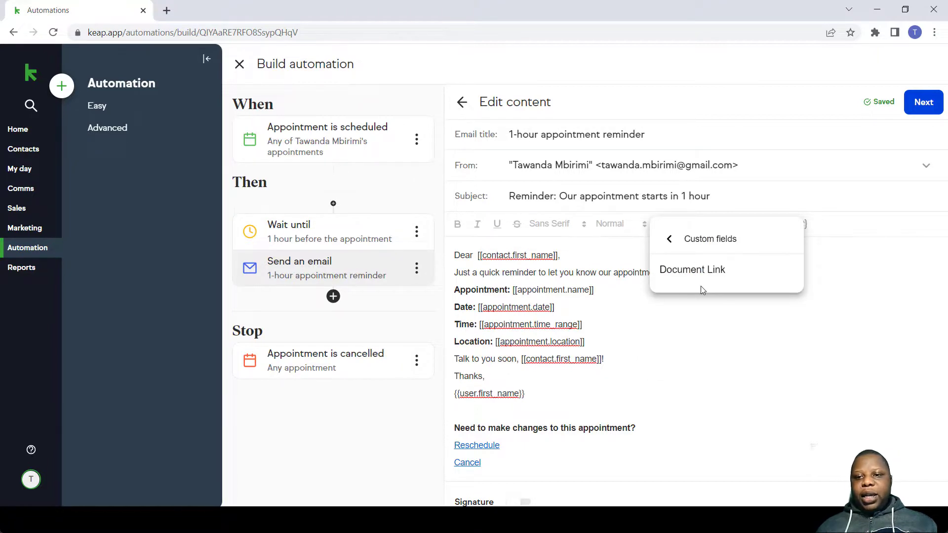
{"action": "left_click", "coordinate": [670, 239]}
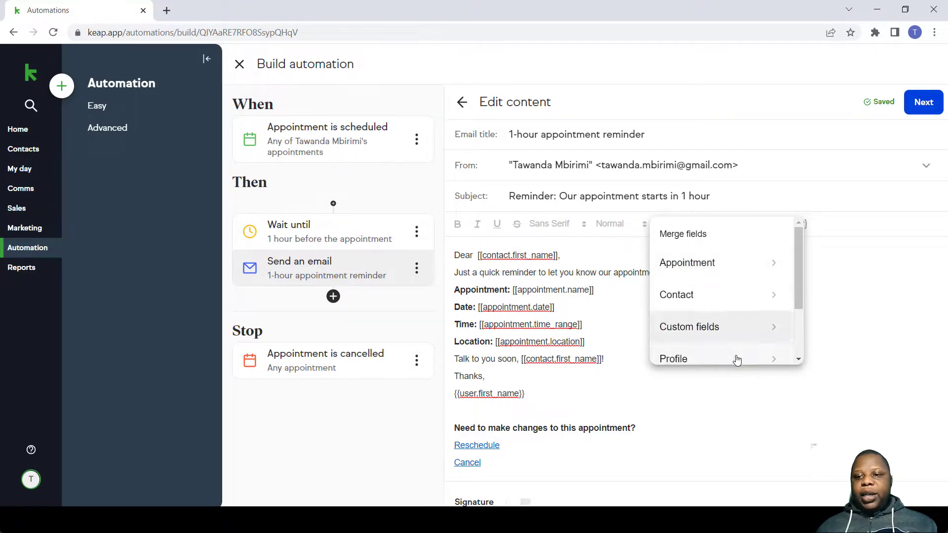
{"action": "left_click", "coordinate": [735, 359]}
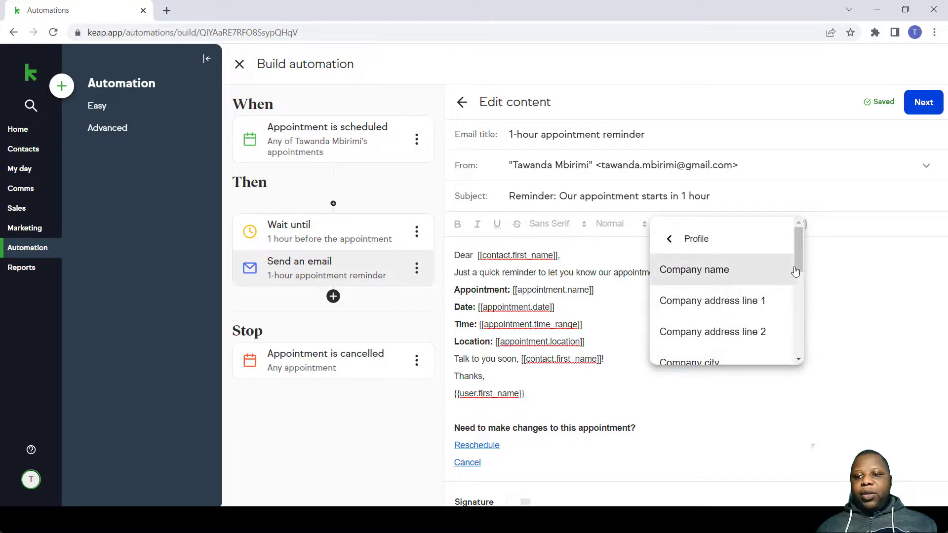
{"action": "mouse_move", "coordinate": [796, 267]}
{"action": "left_mouse_down"}
{"action": "mouse_move", "coordinate": [792, 304]}
{"action": "mouse_move", "coordinate": [793, 273]}
{"action": "left_mouse_up"}
{"action": "left_click", "coordinate": [672, 235]}
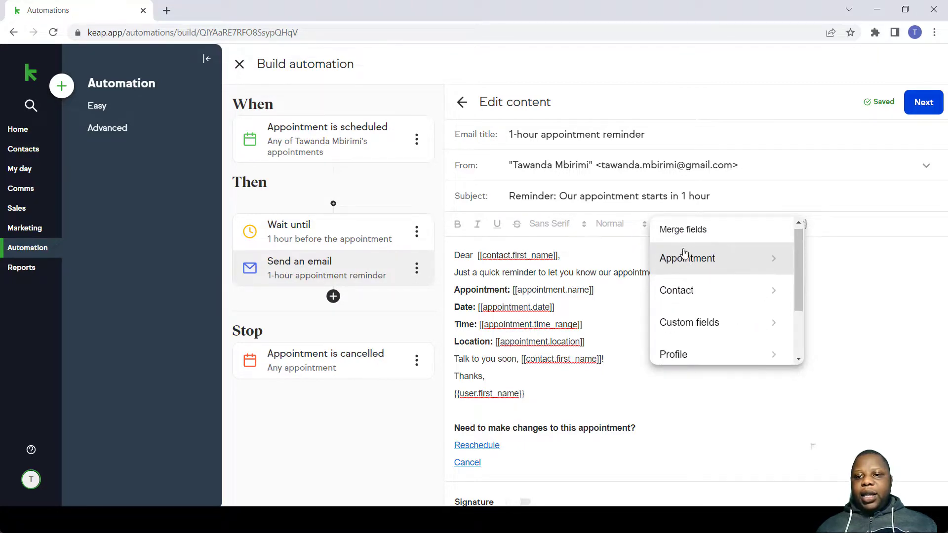
{"action": "left_click", "coordinate": [703, 288]}
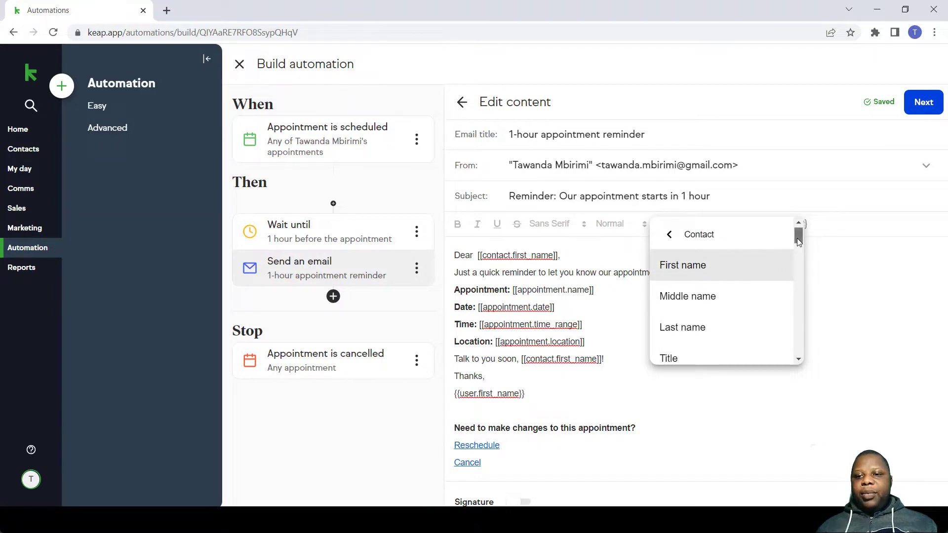
{"action": "scroll", "coordinate": [794, 257], "scroll_direction": "down", "scroll_amount": 2}
{"action": "scroll", "coordinate": [794, 258], "scroll_direction": "down", "scroll_amount": 2}
{"action": "scroll", "coordinate": [797, 242], "scroll_direction": "up", "scroll_amount": 5}
{"action": "left_click", "coordinate": [827, 247]}
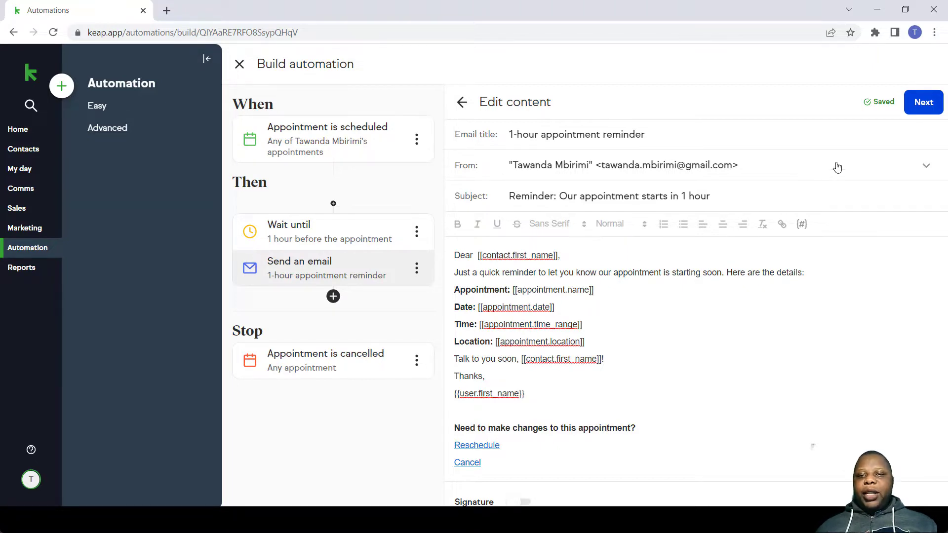
- Keep the reminder timing at 1 Hour Before the appointment and publish the automation
{"action": "left_click", "coordinate": [926, 113]}
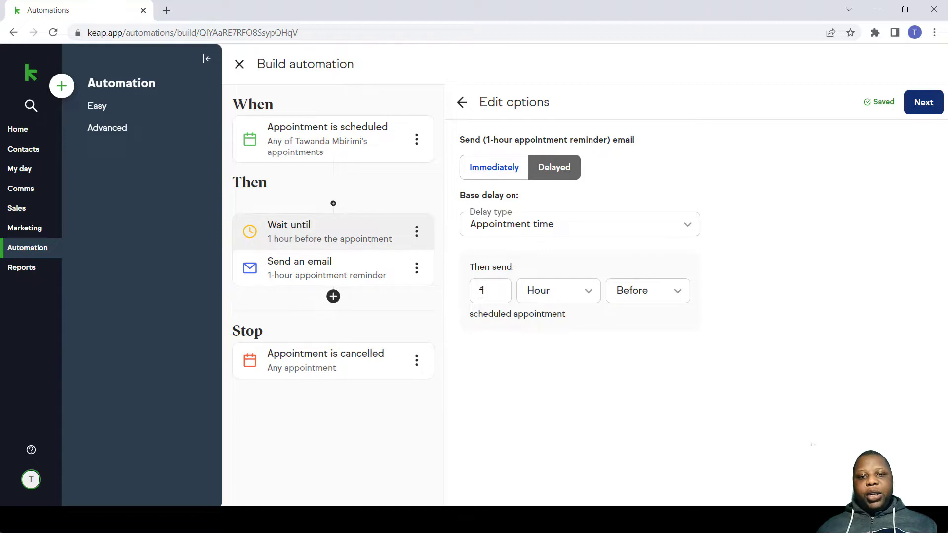
{"action": "left_click", "coordinate": [557, 300]}
{"action": "left_click", "coordinate": [696, 302]}
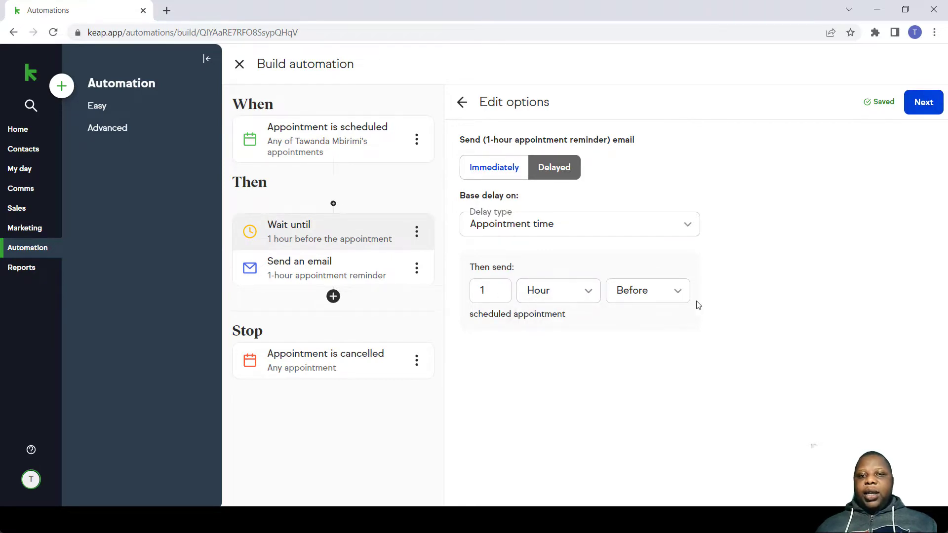
{"action": "left_click", "coordinate": [919, 101]}
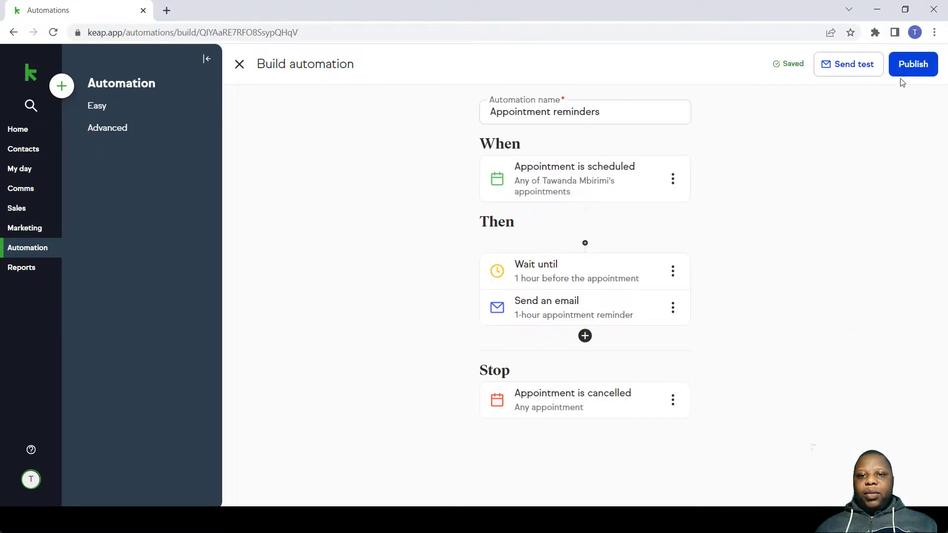
{"action": "left_click", "coordinate": [906, 75]}
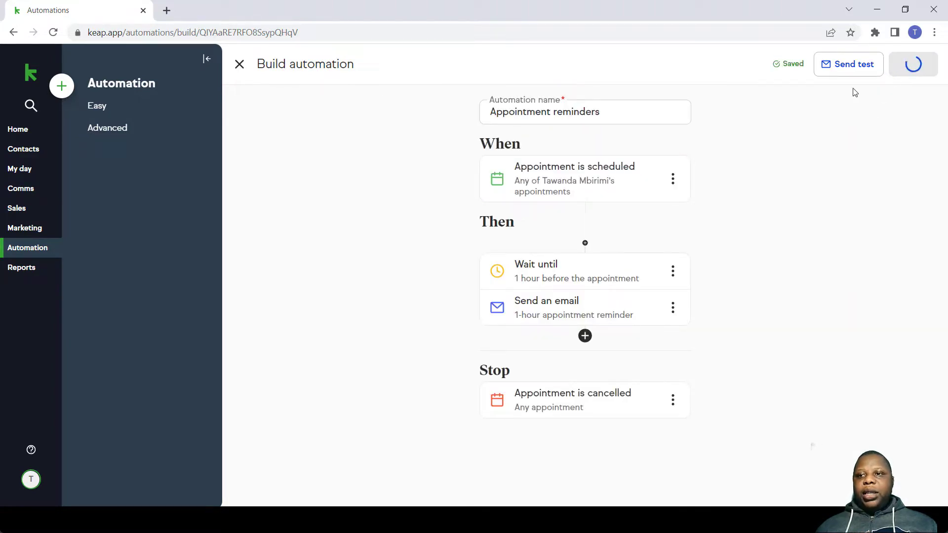